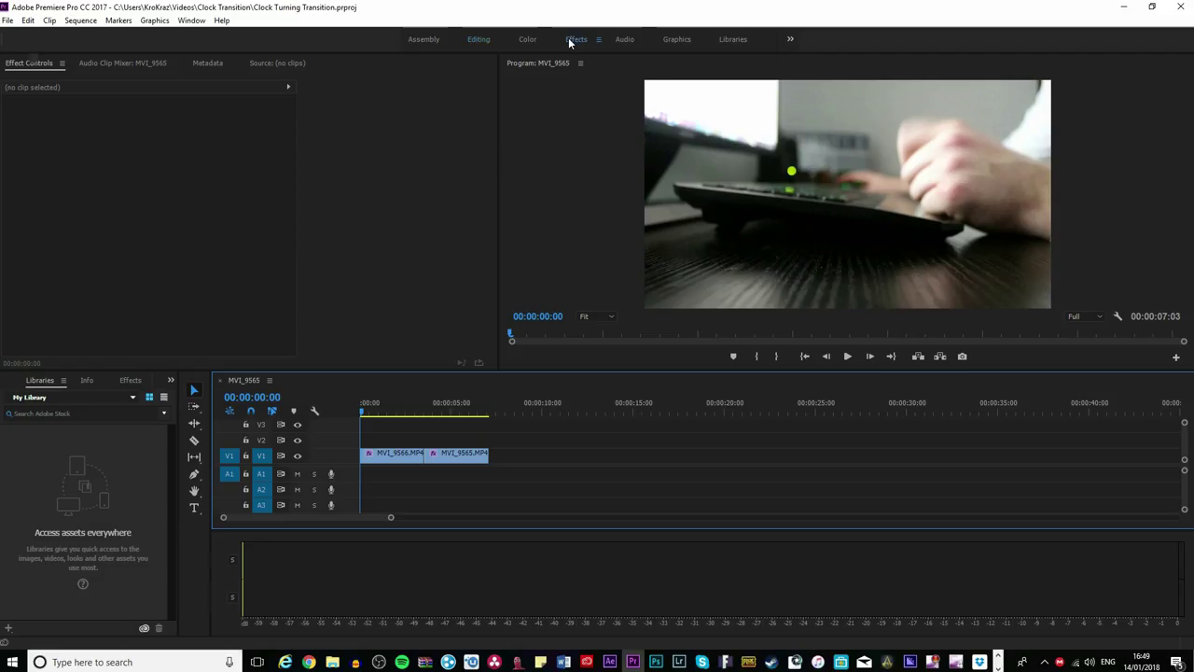
- Find the 6 Screens preset in Effects and apply it to the MVI_9566 clip
{"action": "left_click", "coordinate": [571, 39]}
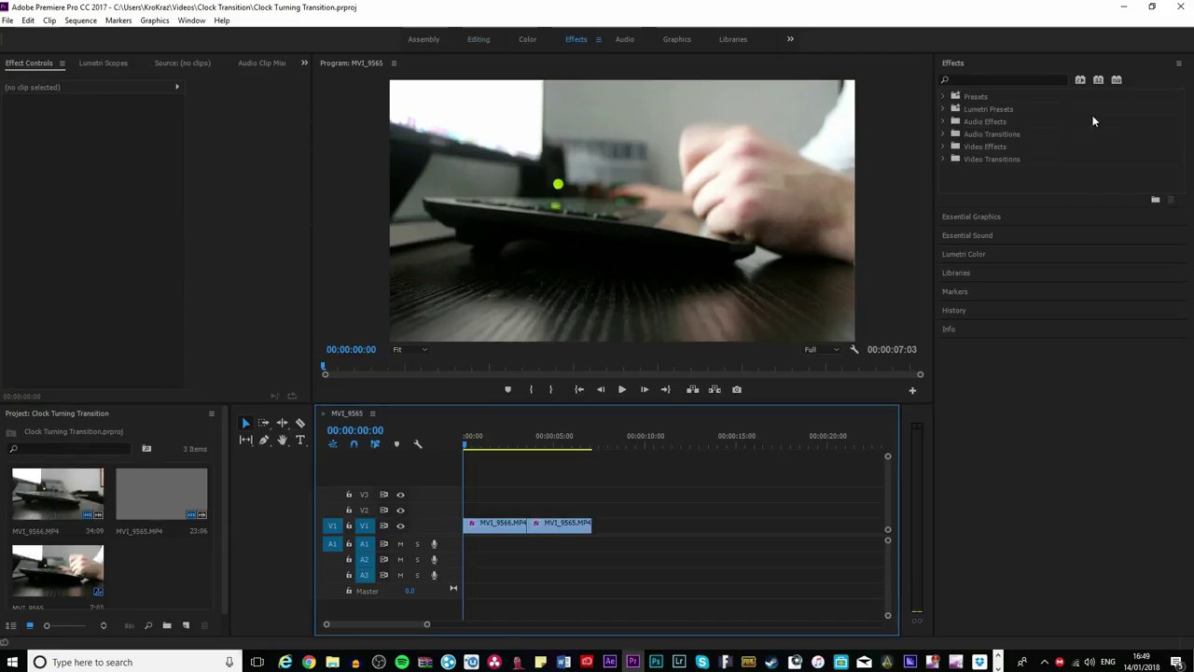
{"action": "left_click", "coordinate": [993, 78]}
{"action": "type", "text": "6 s"}
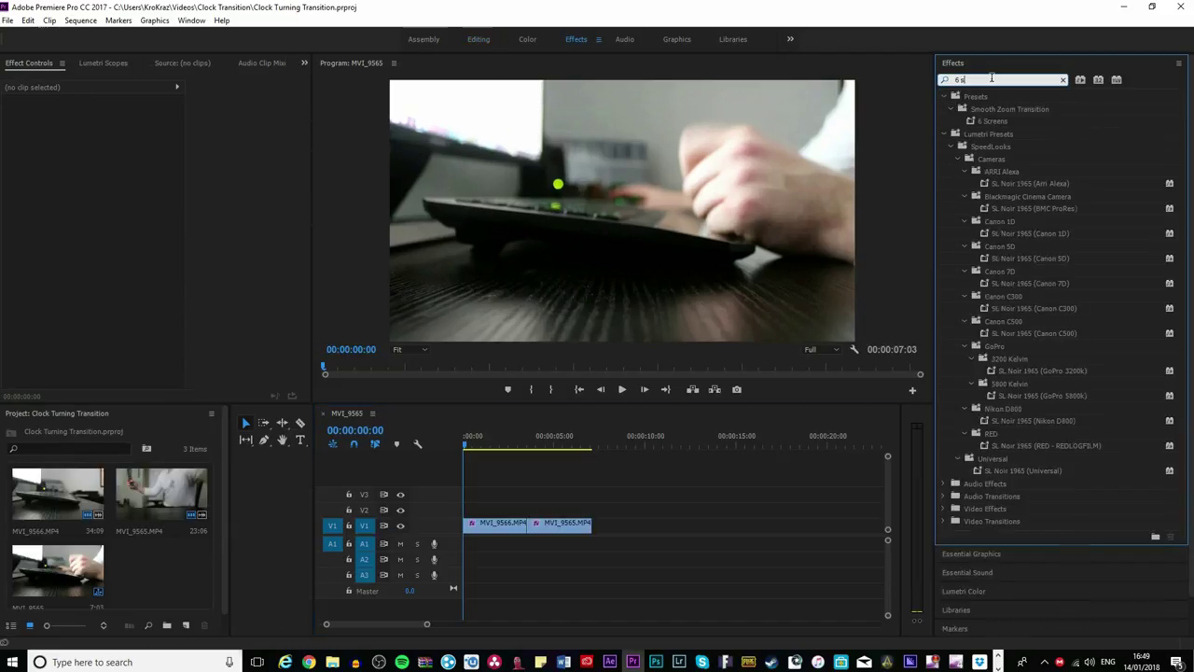
{"action": "type", "text": "cree"}
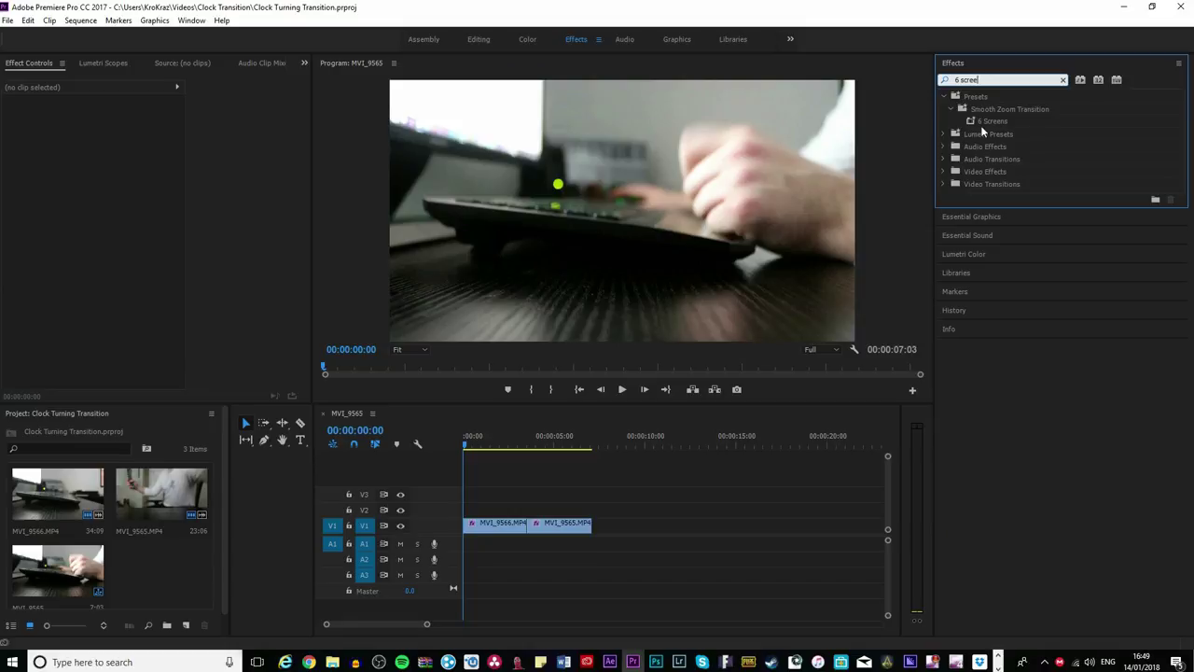
{"action": "left_click_drag", "start_coordinate": [981, 125], "coordinate": [496, 519]}
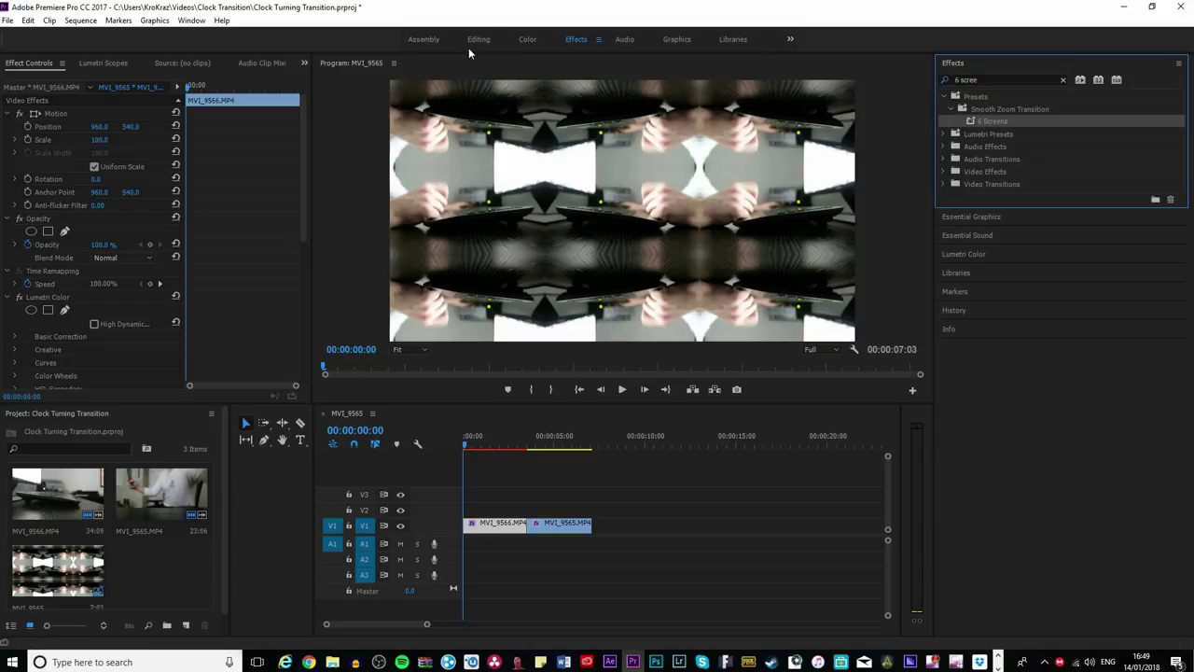
- Set MVI_9566's Scale to 420, save the project and play back the zoom
{"action": "left_click", "coordinate": [474, 43]}
{"action": "left_click", "coordinate": [159, 139]}
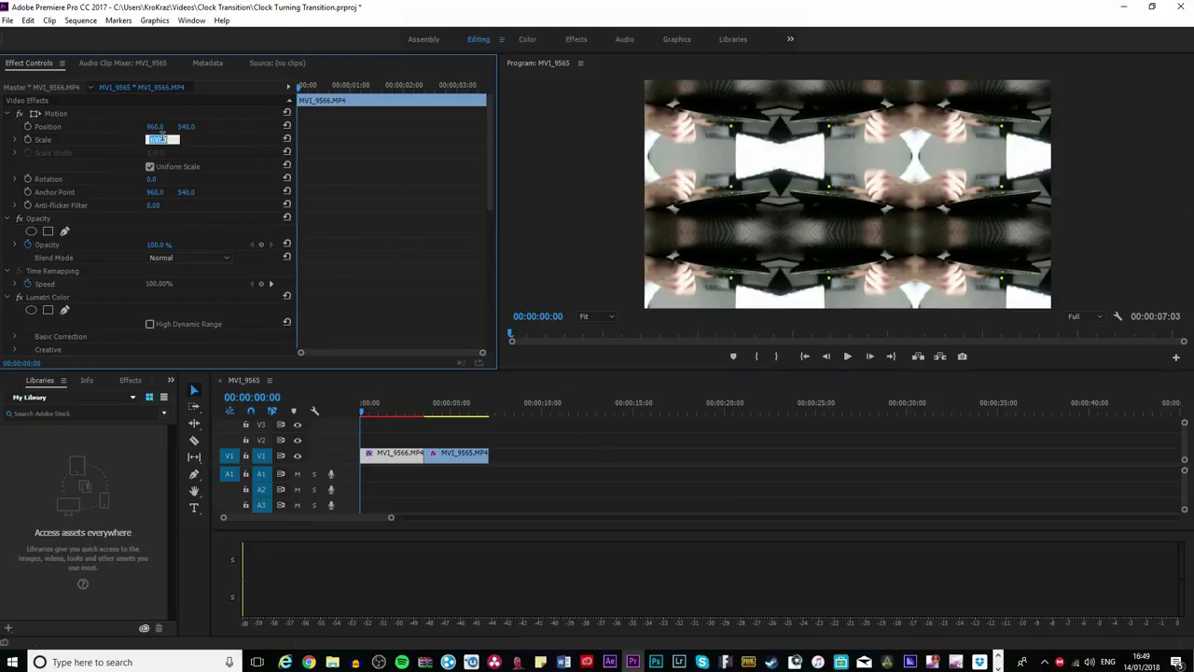
{"action": "type", "text": "420"}
{"action": "key", "text": "Return"}
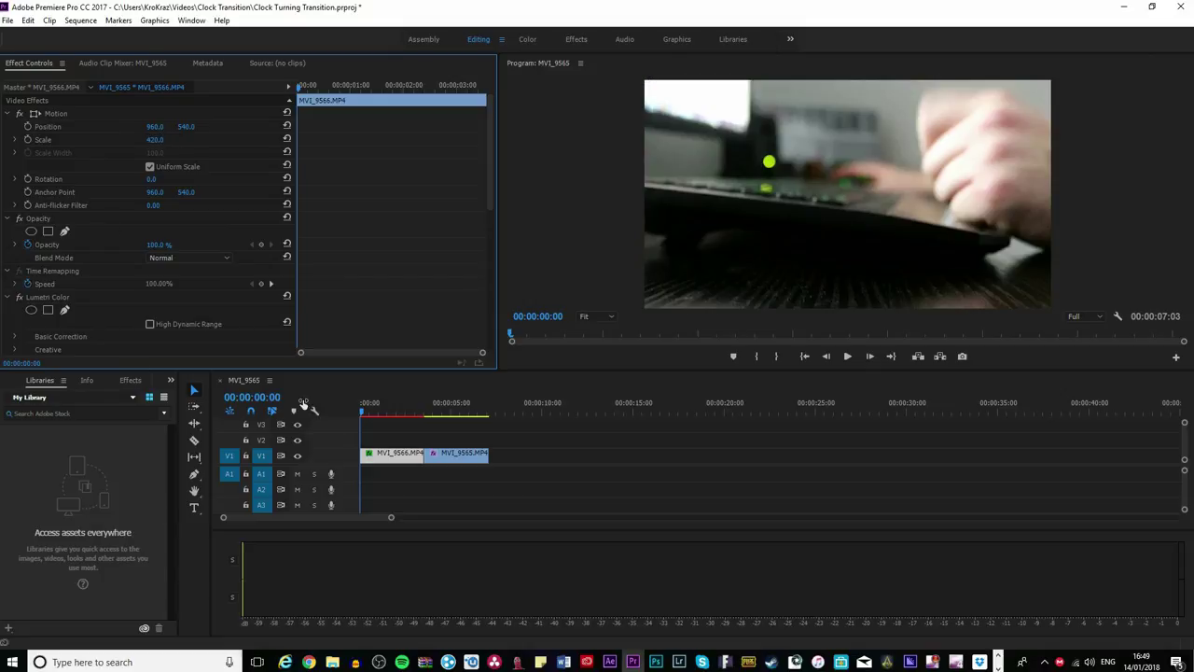
{"action": "key", "text": "ctrl+s"}
{"action": "key", "text": "space"}
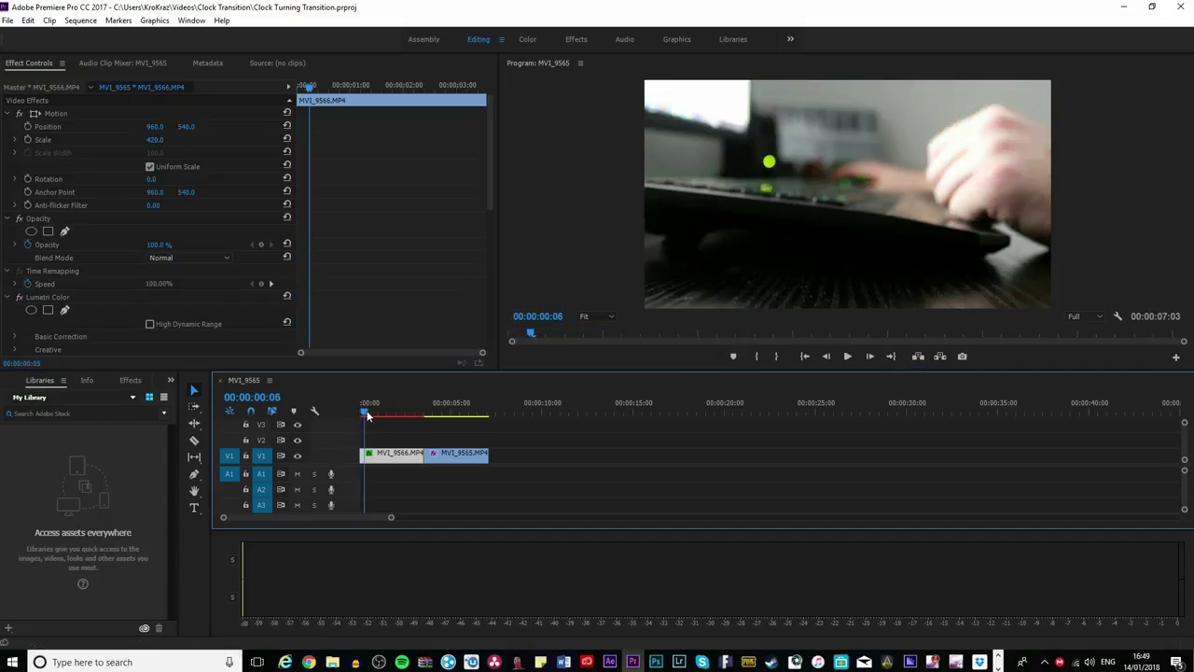
{"action": "key", "text": "space"}
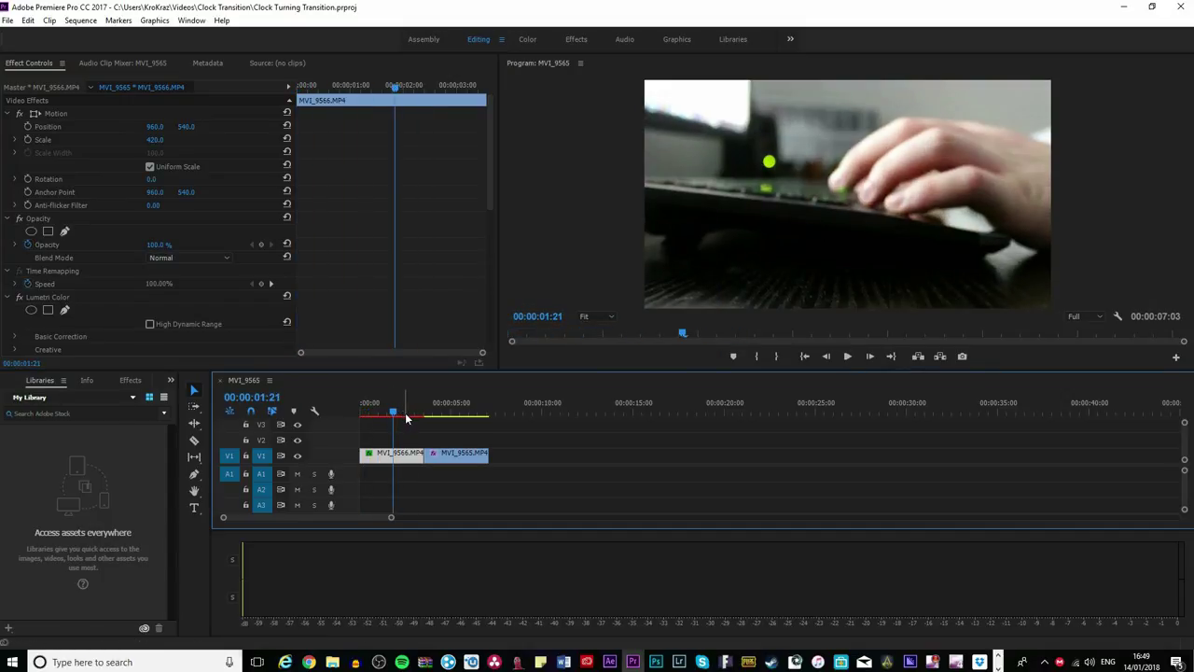
- Keyframe MVI_9566's Rotation at 0° on 00:00:02:12 and about 180° on 00:00:03:11
{"action": "left_click_drag", "start_coordinate": [406, 418], "coordinate": [401, 411]}
{"action": "key", "text": "Right"}
{"action": "key", "text": "Right"}
{"action": "key", "text": "Right"}
{"action": "key", "text": "Right"}
{"action": "key", "text": "Right"}
{"action": "key", "text": "Right"}
{"action": "key", "text": "Right"}
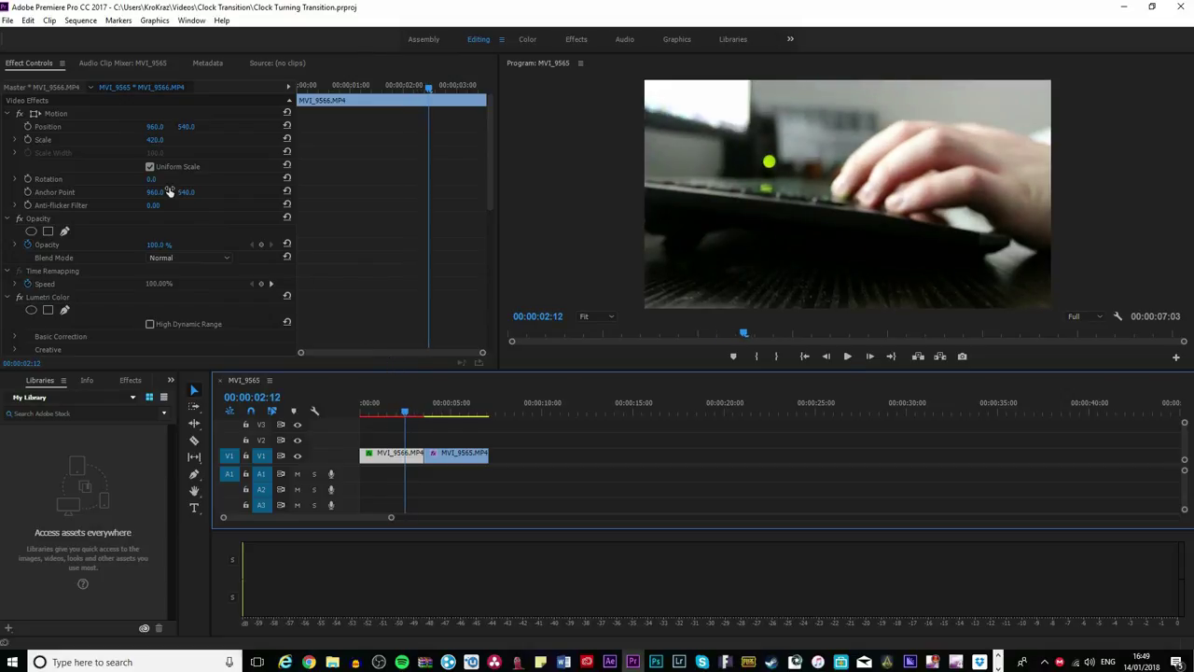
{"action": "left_click", "coordinate": [28, 178]}
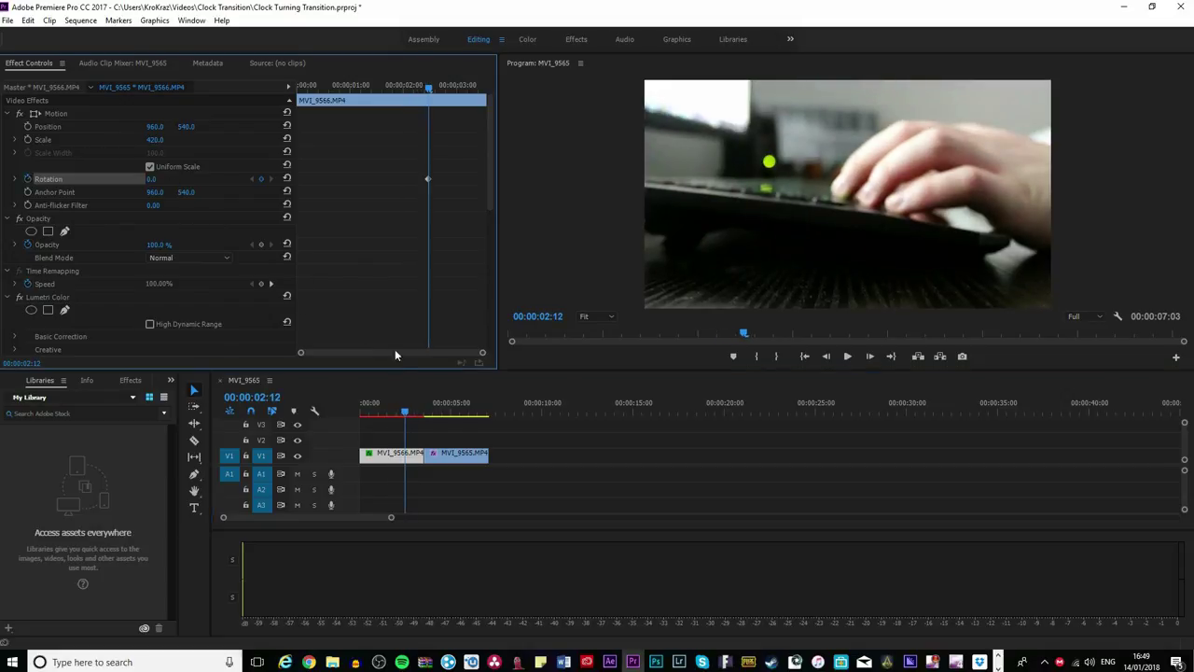
{"action": "left_click_drag", "start_coordinate": [410, 416], "coordinate": [424, 412]}
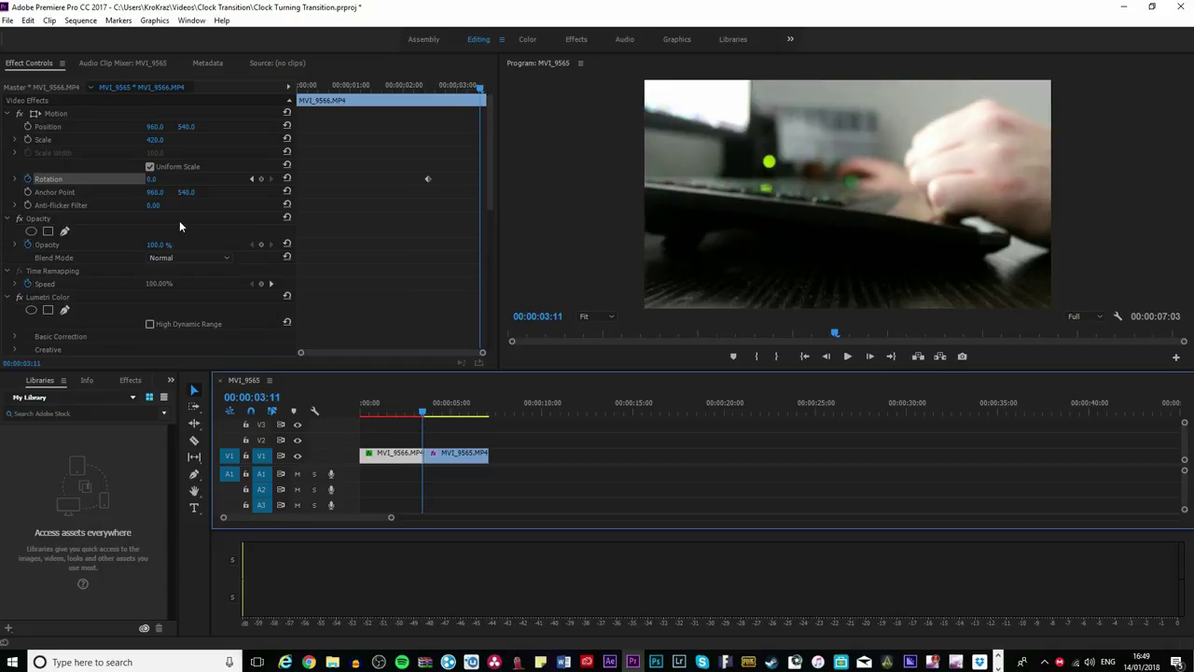
{"action": "left_click_drag", "start_coordinate": [155, 183], "coordinate": [272, 222]}
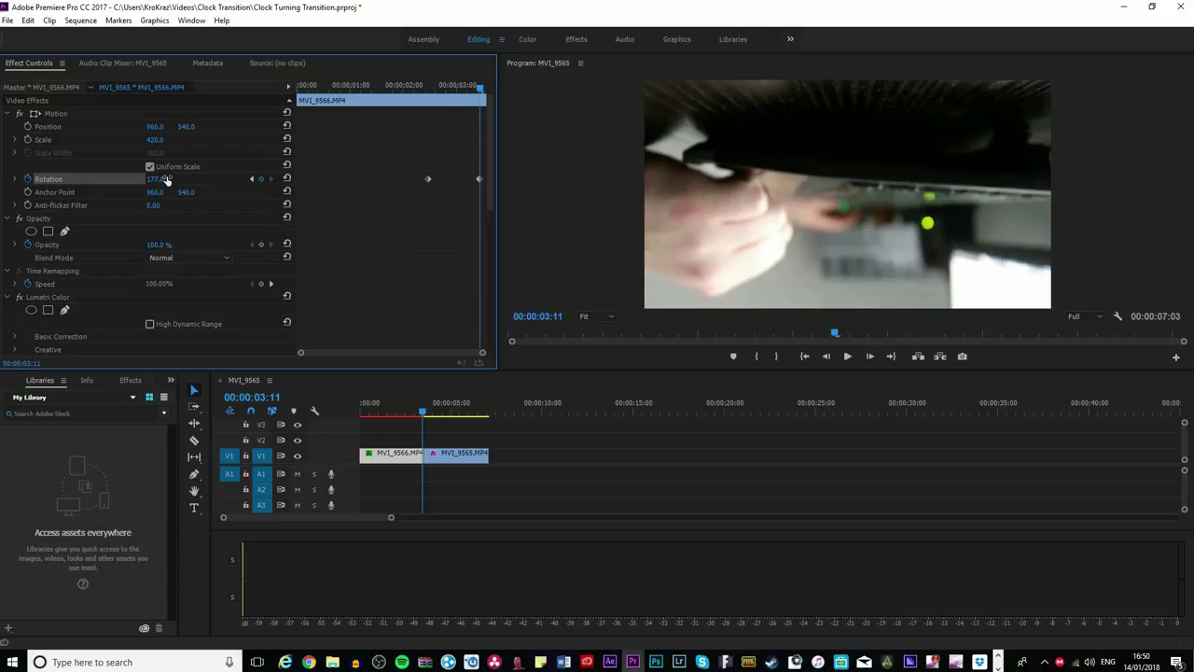
{"action": "left_click_drag", "start_coordinate": [415, 412], "coordinate": [422, 444]}
- Zoom into the timeline, then set MVI_9565's Rotation to -91° and Position X to -335
{"action": "key", "text": "equal"}
{"action": "key", "text": "equal"}
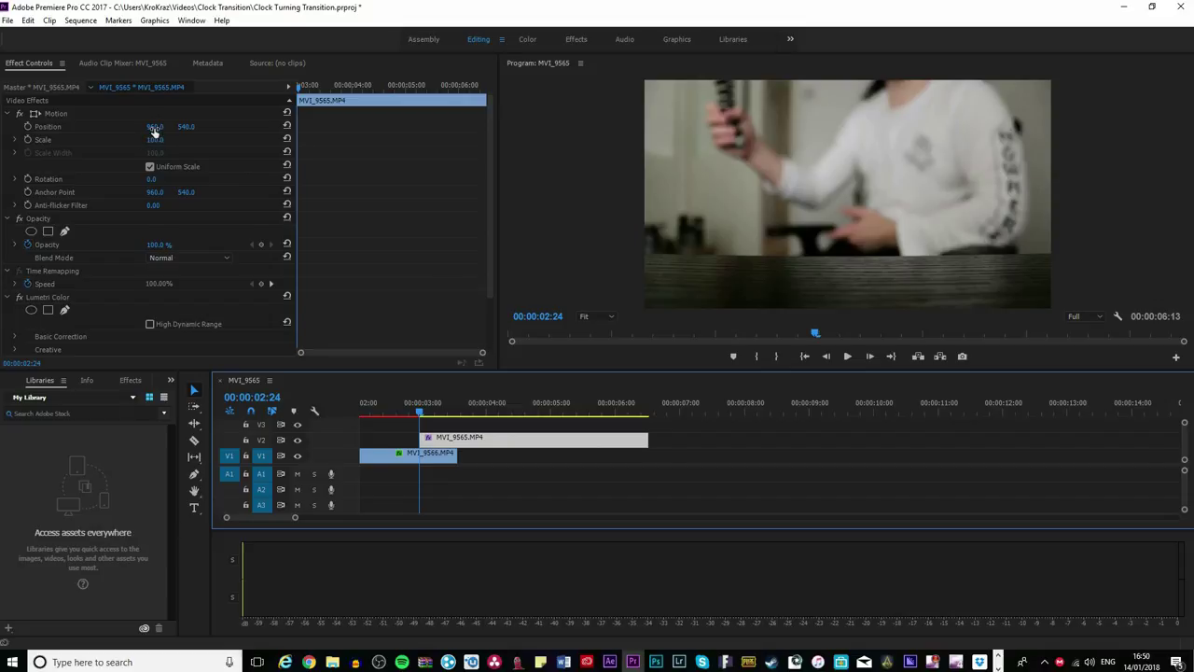
{"action": "left_click_drag", "start_coordinate": [165, 187], "coordinate": [113, 194]}
{"action": "left_click_drag", "start_coordinate": [157, 127], "coordinate": [229, 129]}
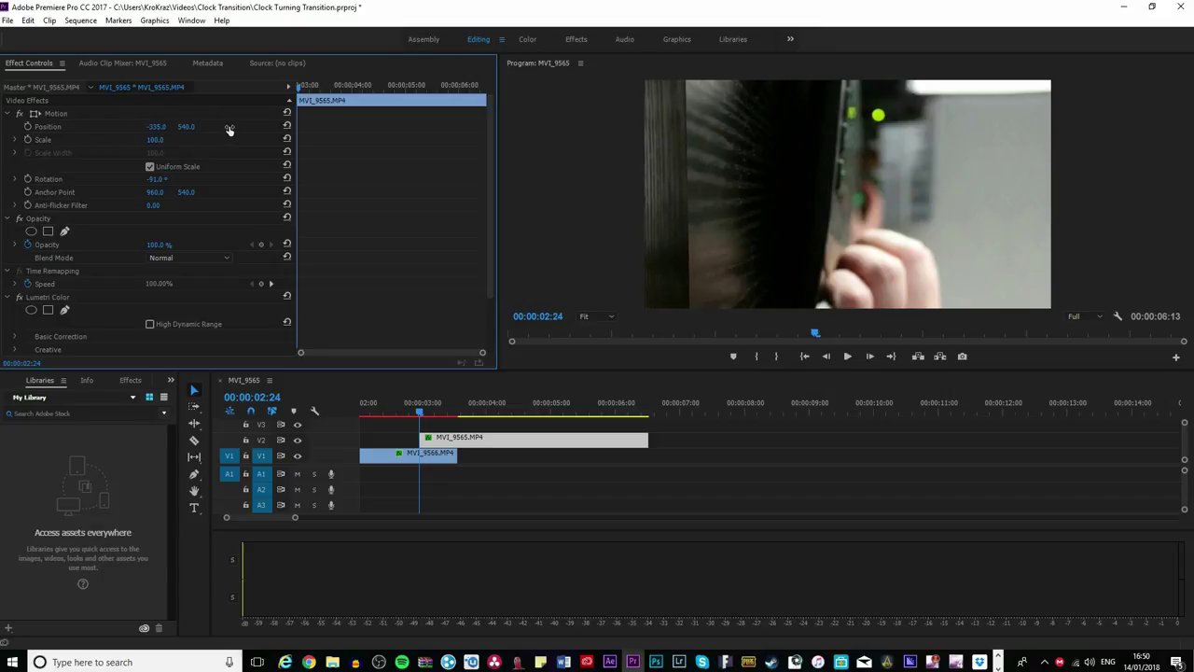
- Set MVI_9565's Scale to 140 and its Position X to -552
{"action": "left_click", "coordinate": [170, 142]}
{"action": "type", "text": "40"}
{"action": "key", "text": "Return"}
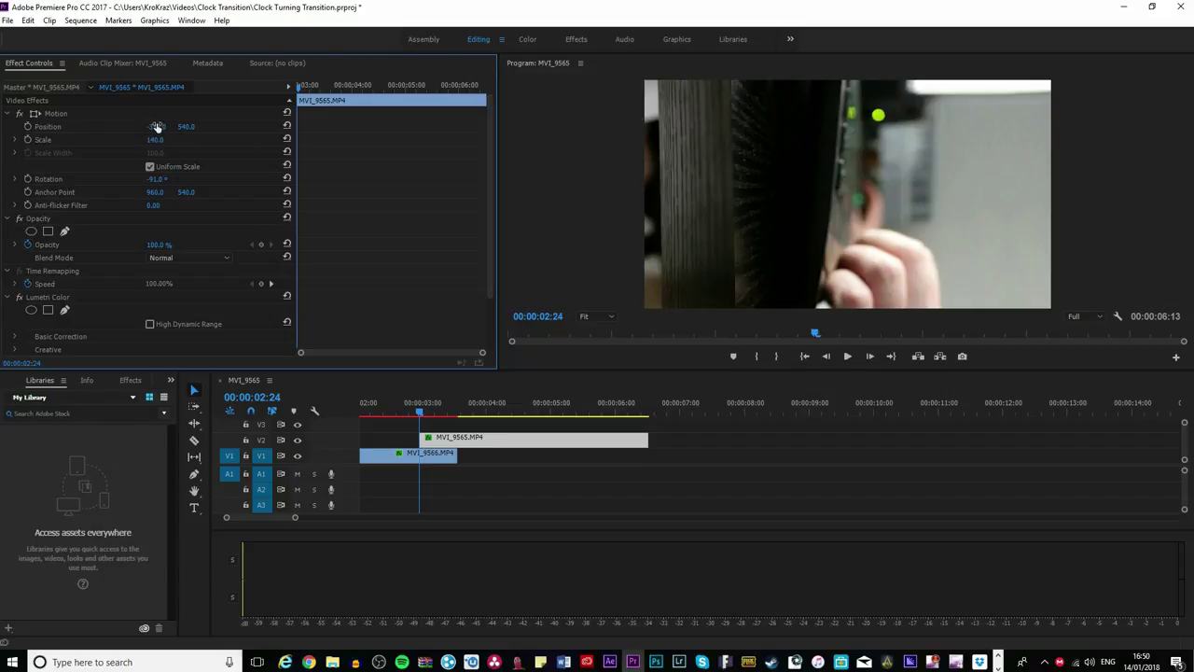
{"action": "mouse_move", "coordinate": [156, 133]}
{"action": "left_mouse_down"}
{"action": "mouse_move", "coordinate": [90, 125]}
{"action": "mouse_move", "coordinate": [181, 128]}
{"action": "mouse_move", "coordinate": [153, 125]}
{"action": "left_mouse_up"}
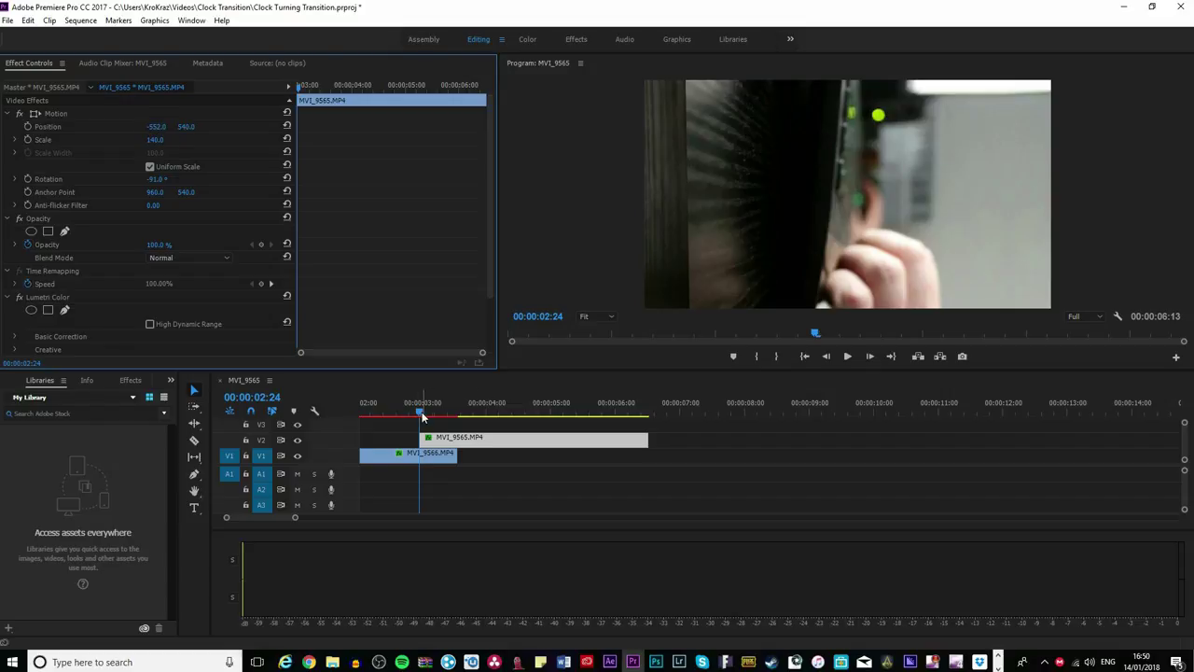
- Keyframe MVI_9565's Rotation from -91° at 00:00:02:24 to 0° at 00:00:03:13
{"action": "left_click_drag", "start_coordinate": [427, 408], "coordinate": [457, 411]}
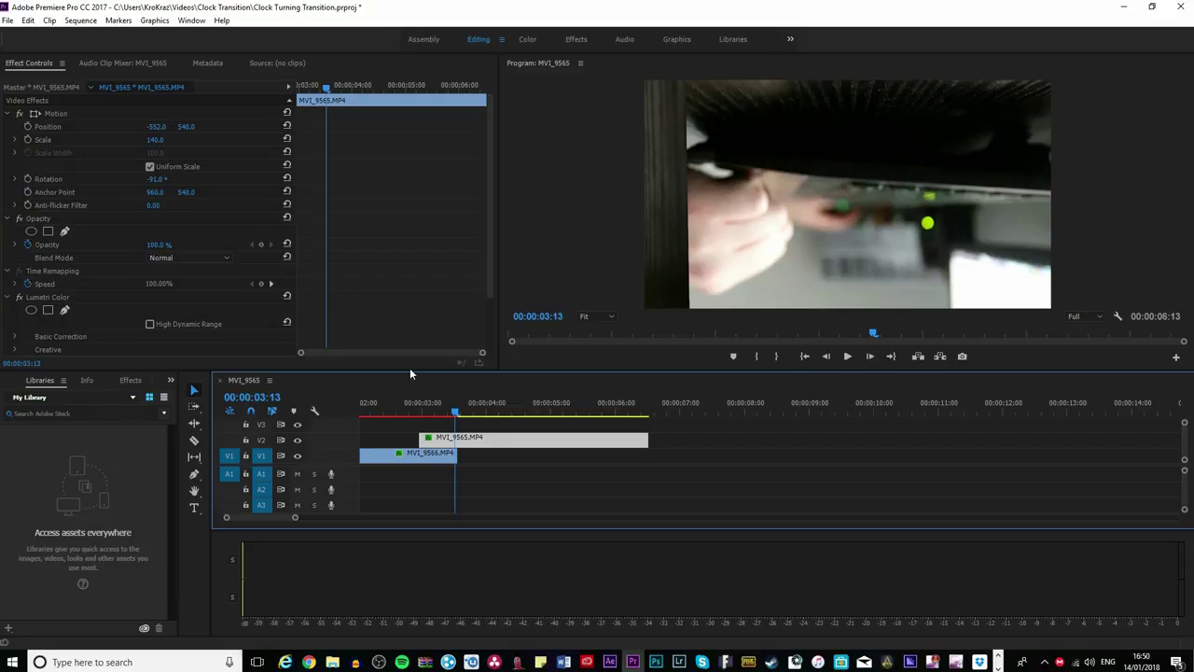
{"action": "left_click_drag", "start_coordinate": [458, 411], "coordinate": [420, 413]}
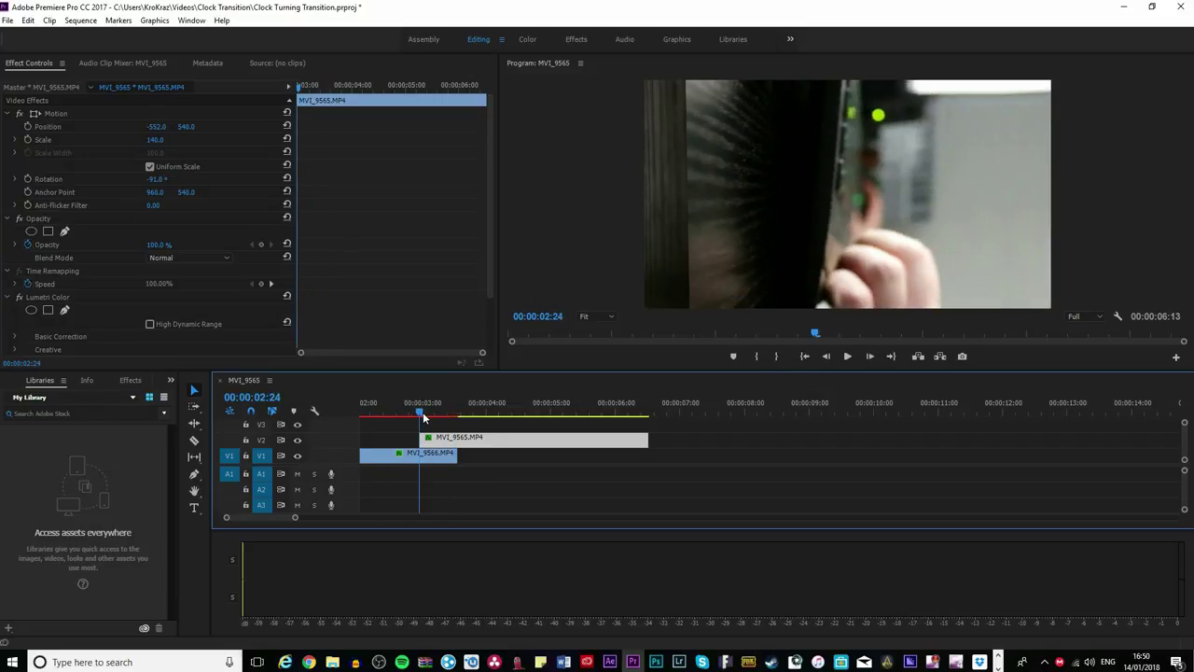
{"action": "left_click", "coordinate": [29, 179]}
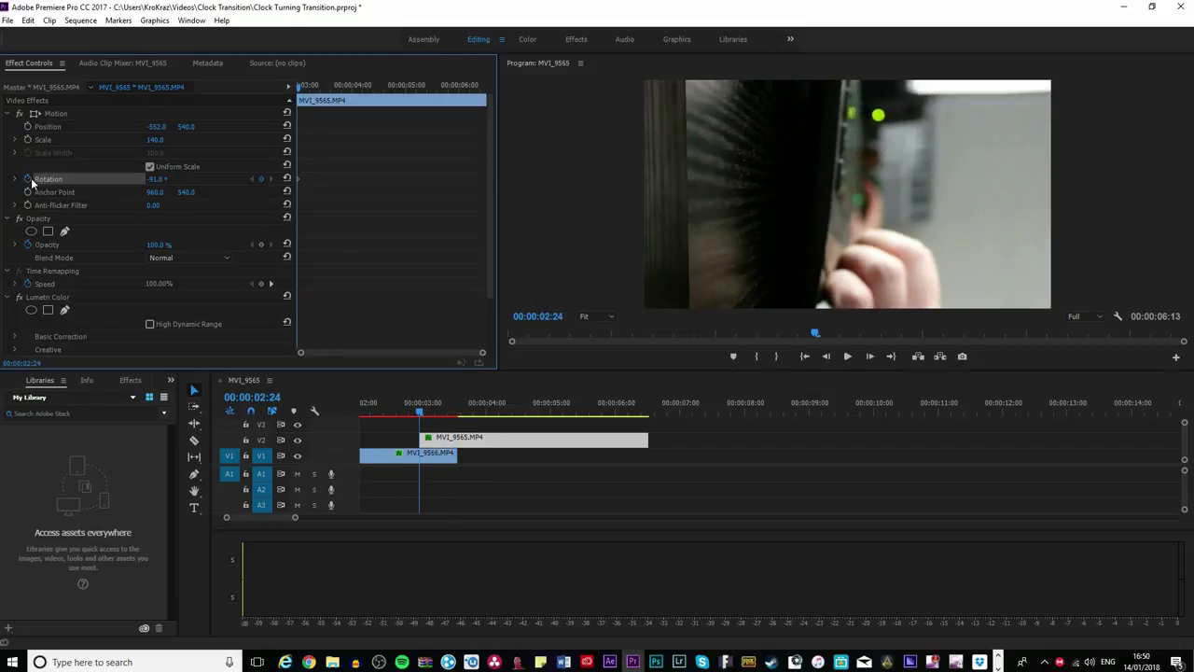
{"action": "left_click_drag", "start_coordinate": [443, 417], "coordinate": [459, 419]}
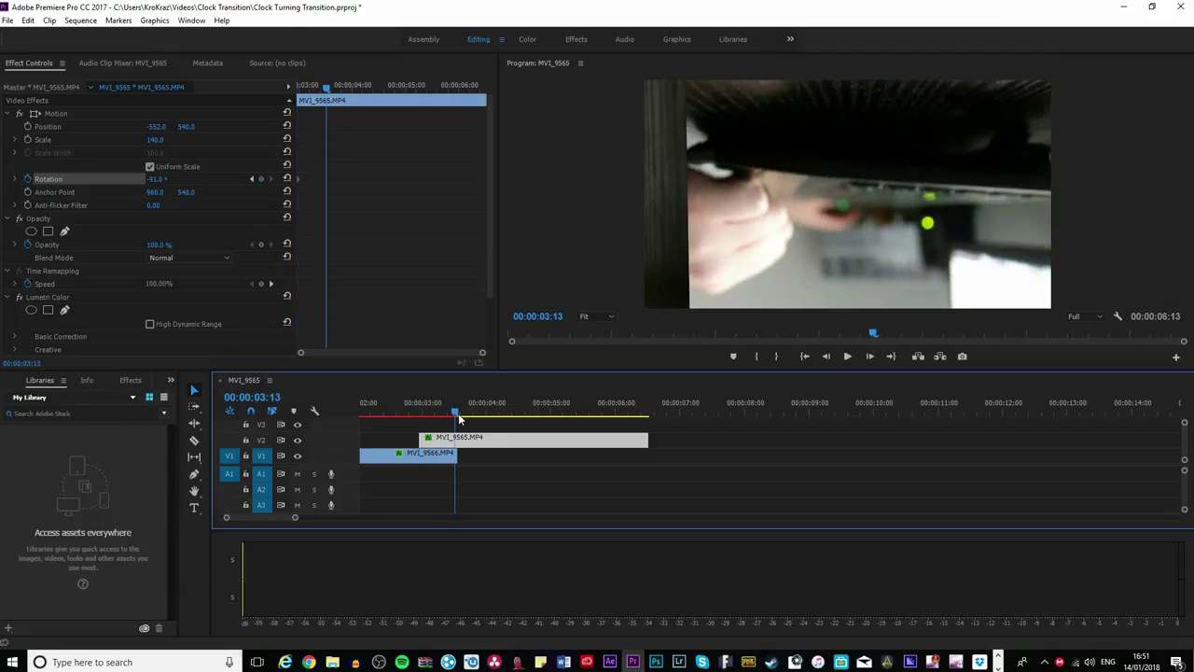
{"action": "left_click_drag", "start_coordinate": [152, 179], "coordinate": [215, 186]}
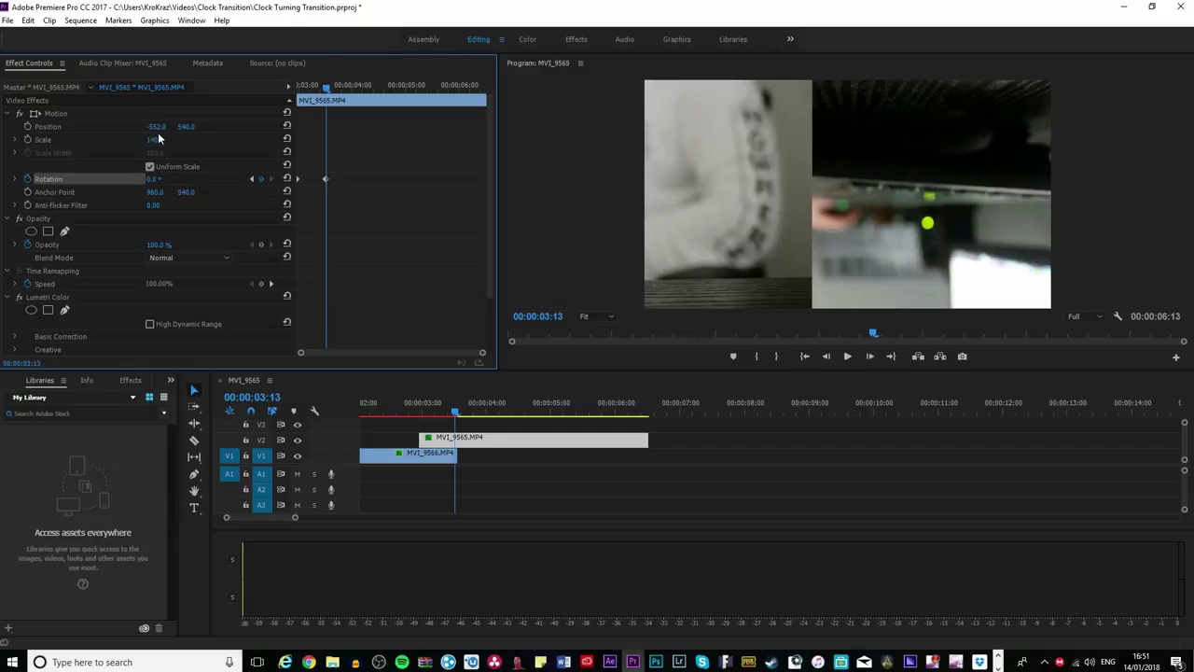
- Keyframe MVI_9565's Position from X -552 at 2:24 to X 942 at 3:14, then preview
{"action": "mouse_move", "coordinate": [457, 416]}
{"action": "left_mouse_down"}
{"action": "mouse_move", "coordinate": [420, 413]}
{"action": "mouse_move", "coordinate": [457, 411]}
{"action": "left_mouse_up"}
{"action": "left_click", "coordinate": [28, 126]}
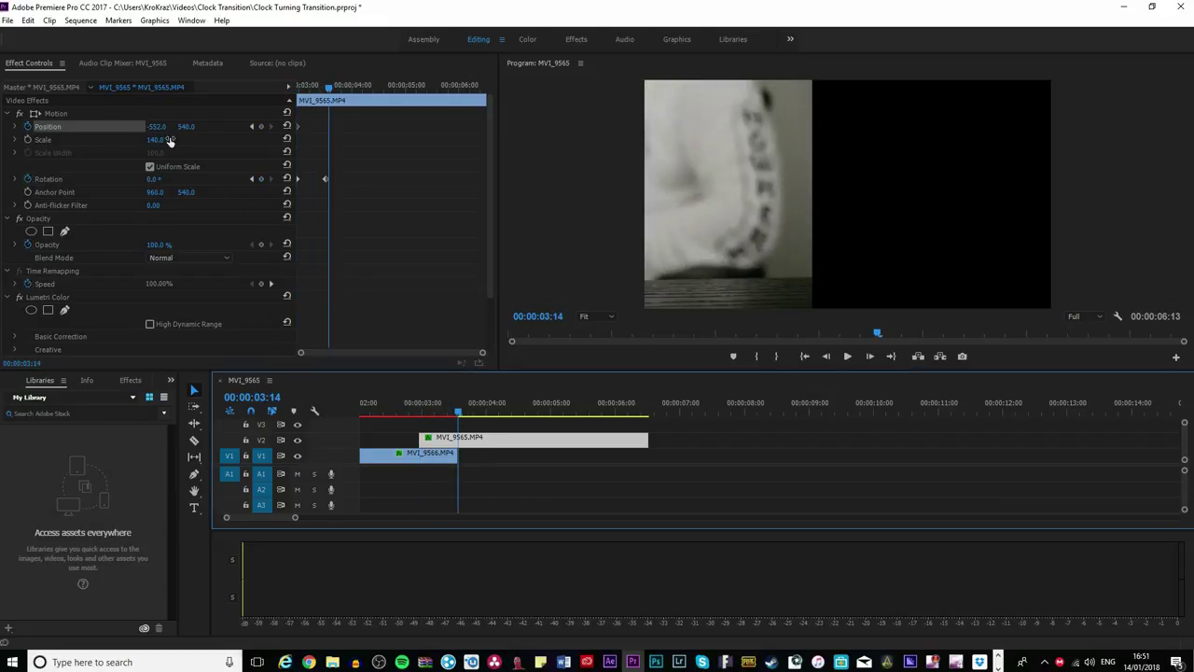
{"action": "left_click_drag", "start_coordinate": [156, 130], "coordinate": [2, 221]}
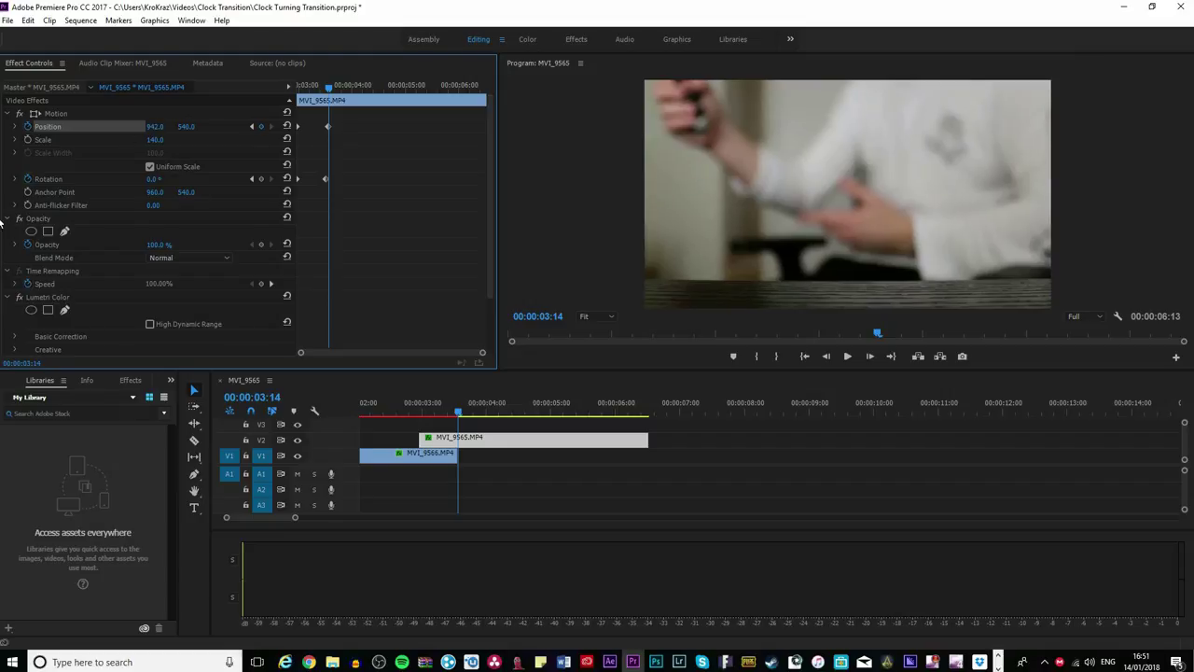
{"action": "left_click", "coordinate": [415, 407]}
{"action": "key", "text": "space"}
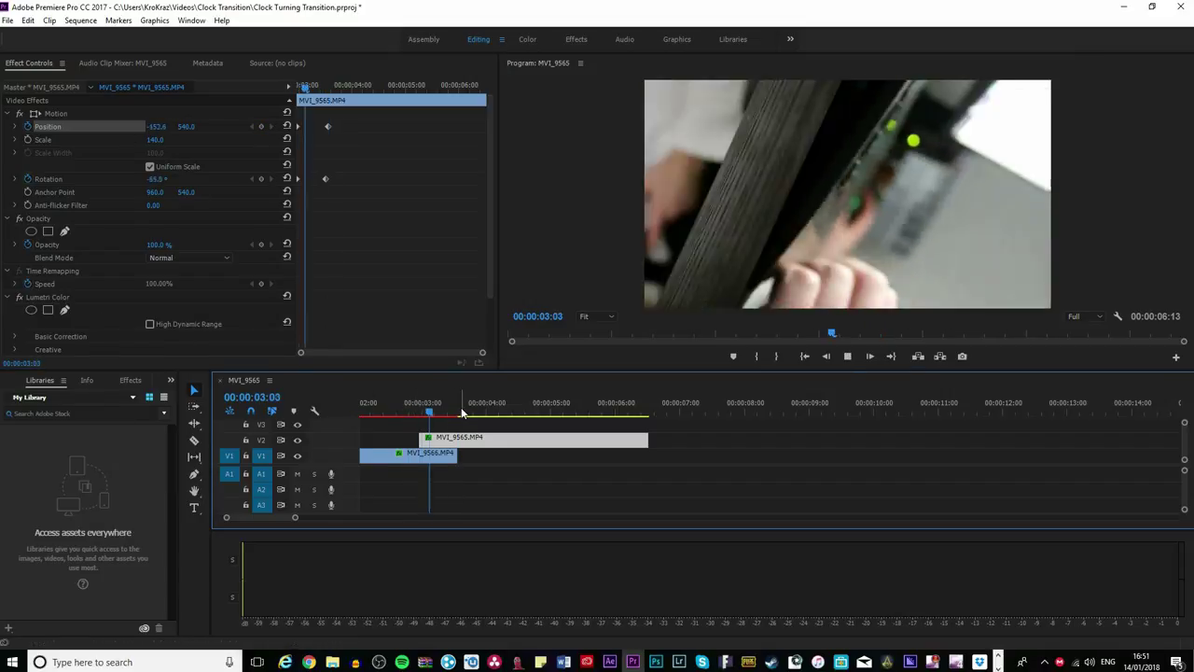
{"action": "mouse_move", "coordinate": [461, 413]}
{"action": "left_mouse_down"}
{"action": "mouse_move", "coordinate": [427, 412]}
{"action": "mouse_move", "coordinate": [454, 416]}
{"action": "left_mouse_up"}
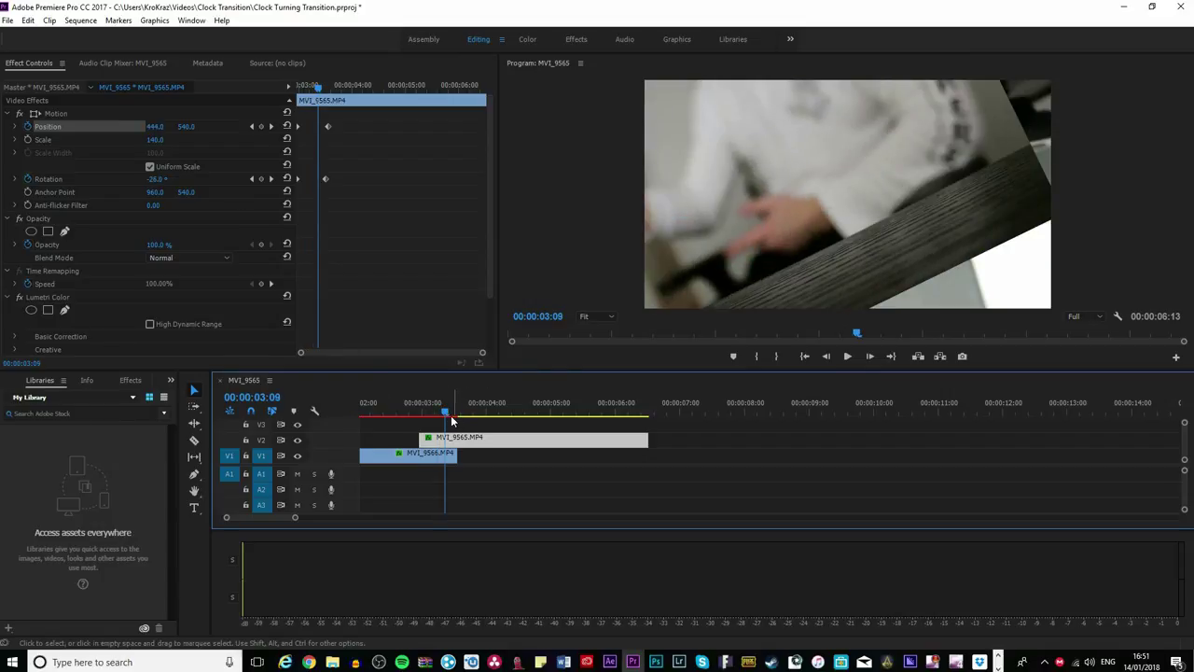
- Try Scale values 155, 160 and 170 on the outgoing clip and preview the transition
{"action": "left_click", "coordinate": [157, 139]}
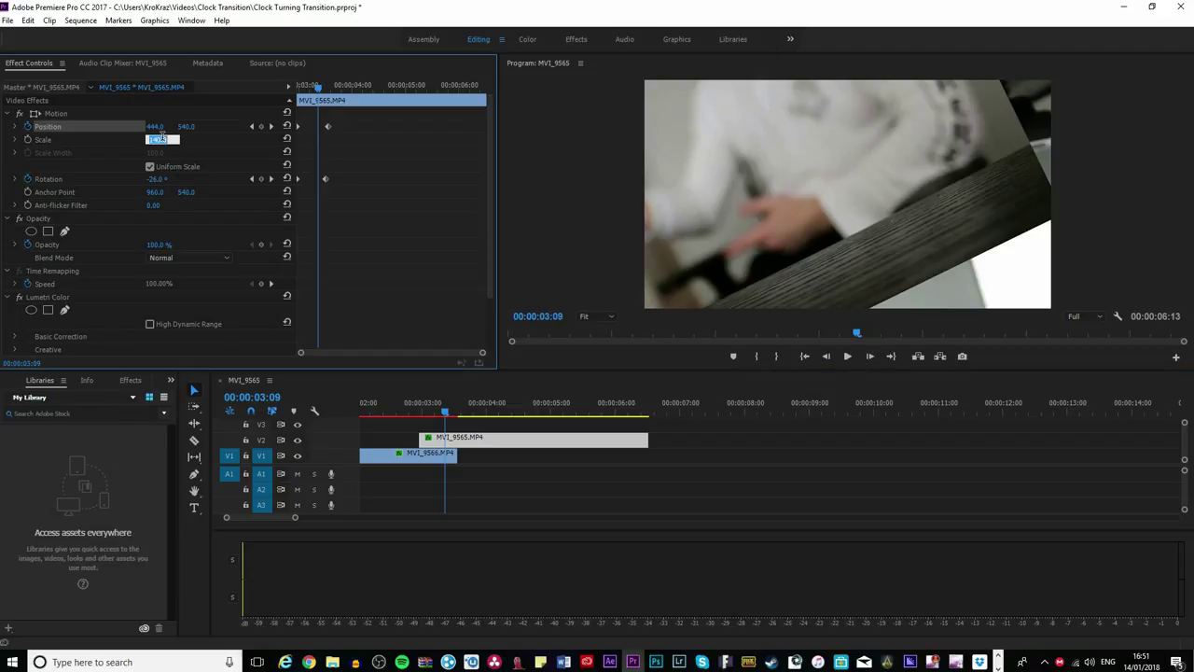
{"action": "type", "text": "155"}
{"action": "key", "text": "Return"}
{"action": "left_click", "coordinate": [157, 139]}
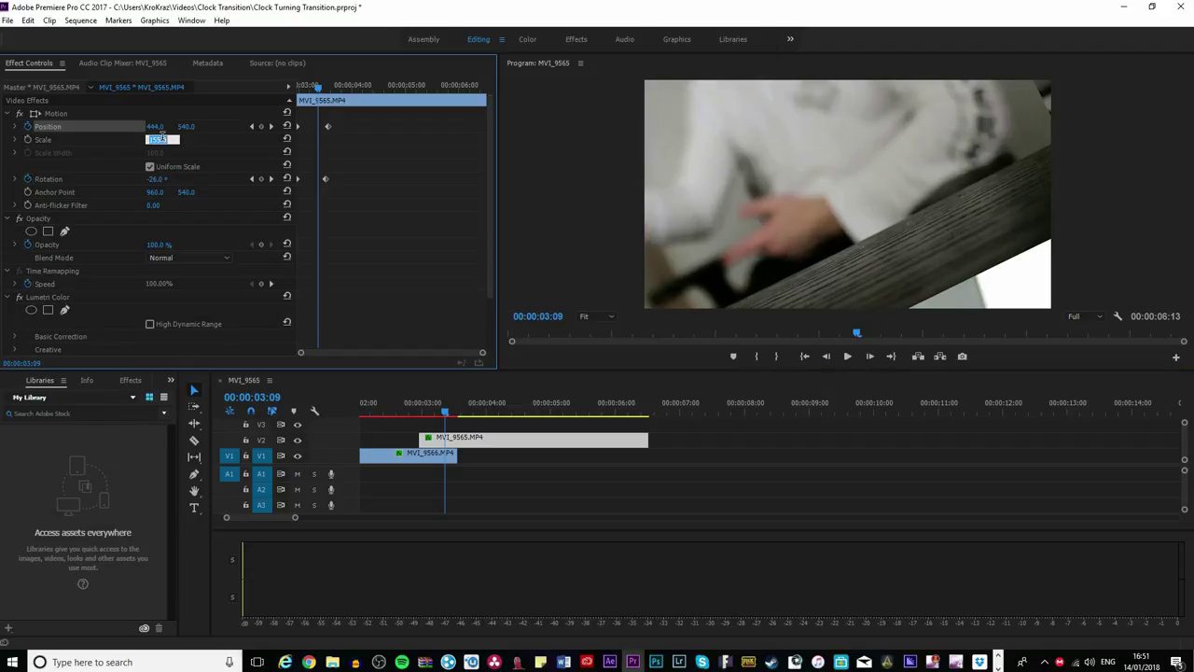
{"action": "type", "text": "160"}
{"action": "key", "text": "Return"}
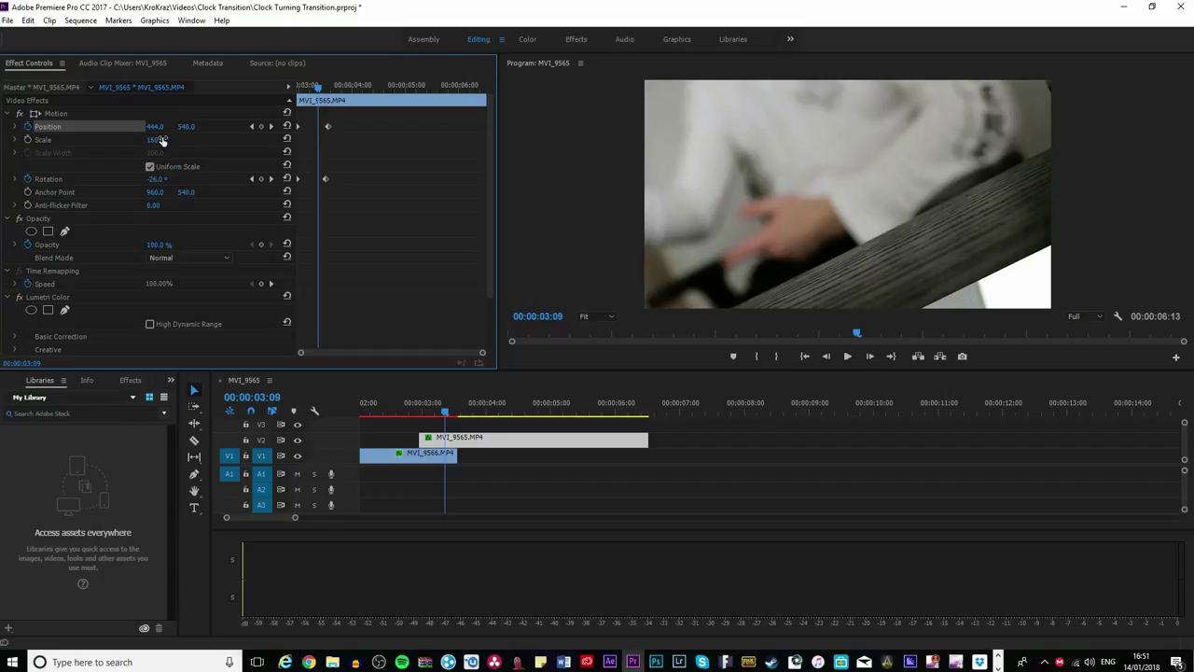
{"action": "left_click", "coordinate": [161, 139]}
{"action": "type", "text": "170"}
{"action": "key", "text": "Return"}
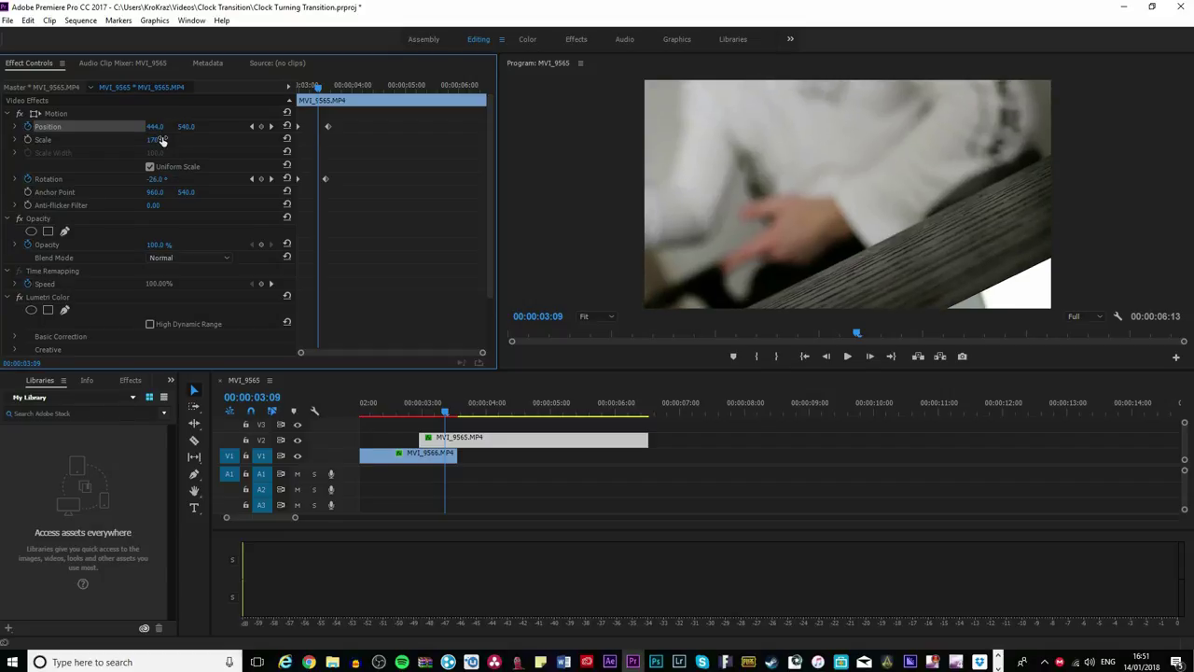
{"action": "left_click", "coordinate": [416, 411]}
{"action": "key", "text": "space"}
{"action": "key", "text": "space"}
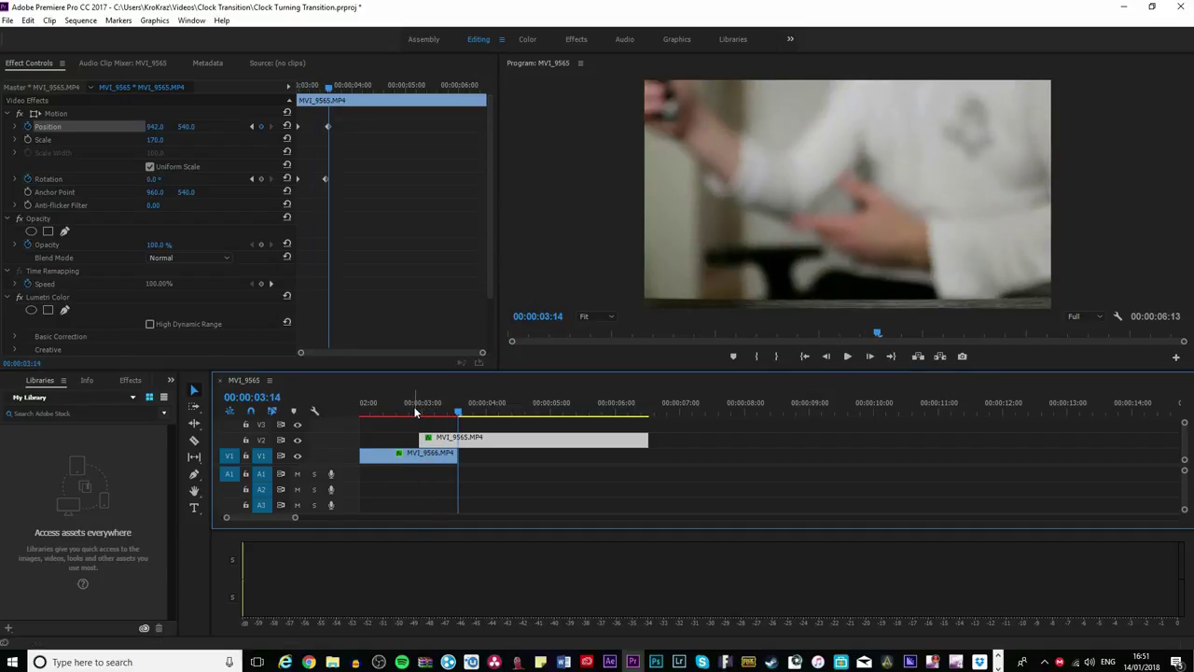
- At 03:19 refine the outgoing clip's Scale through 165 and 160, settling on 150
{"action": "key", "text": "shift+Right"}
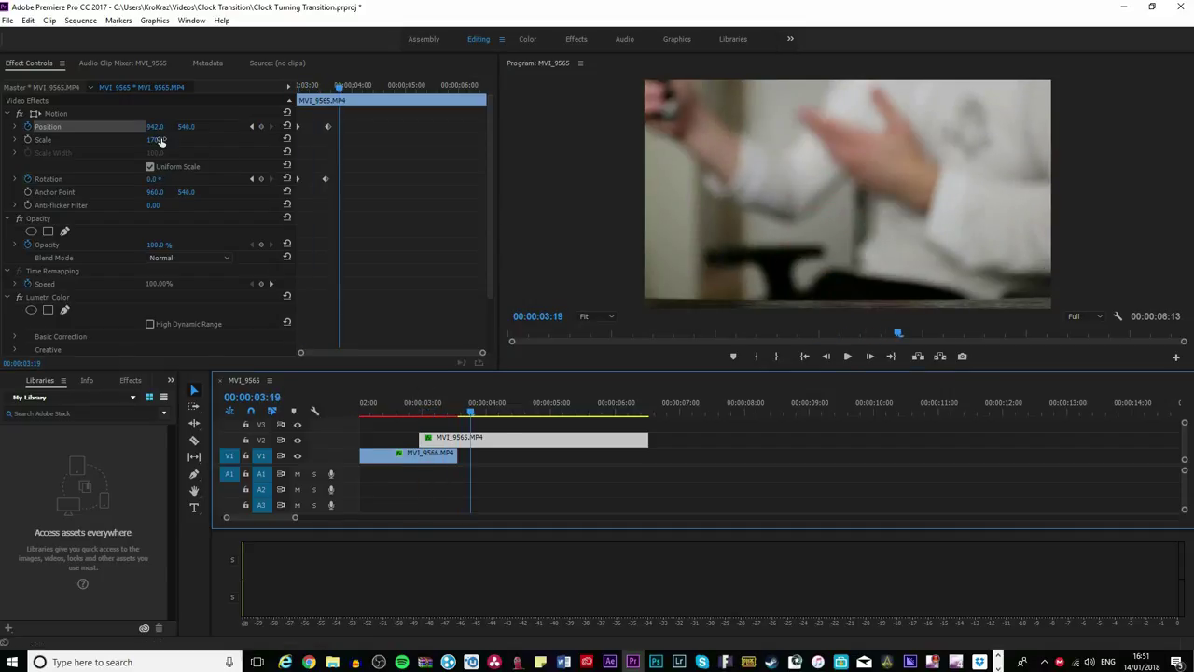
{"action": "left_click", "coordinate": [161, 138]}
{"action": "type", "text": "165"}
{"action": "key", "text": "Return"}
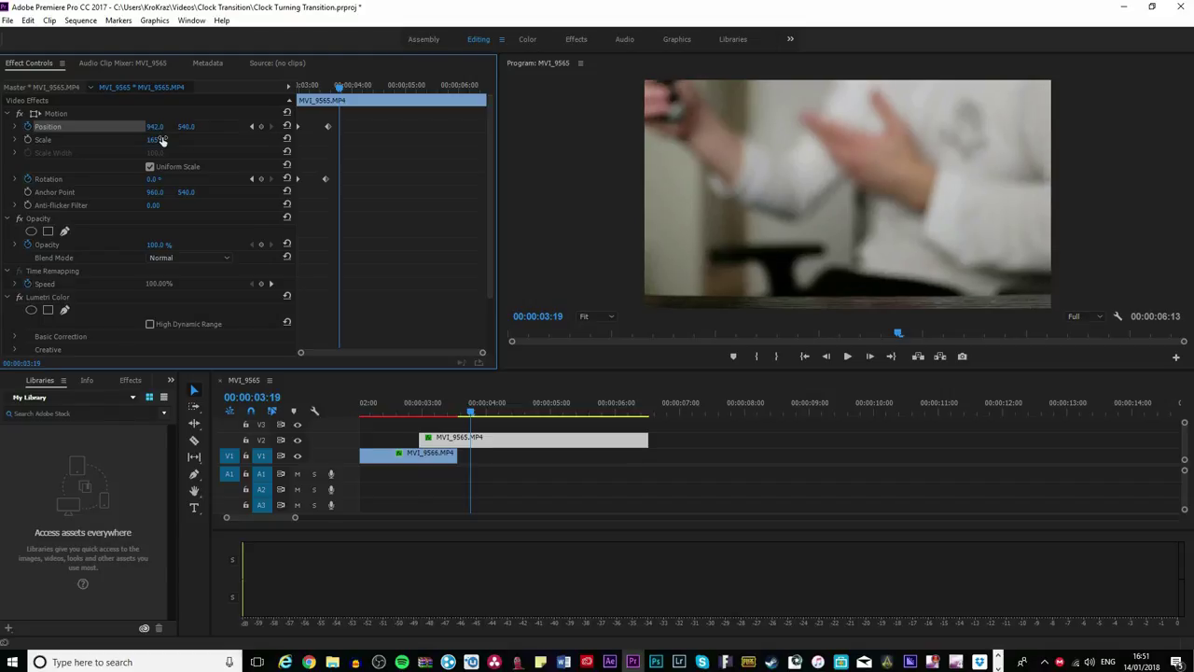
{"action": "left_click", "coordinate": [161, 139]}
{"action": "type", "text": "160"}
{"action": "key", "text": "Return"}
{"action": "left_click", "coordinate": [161, 139]}
{"action": "type", "text": "150"}
{"action": "key", "text": "Return"}
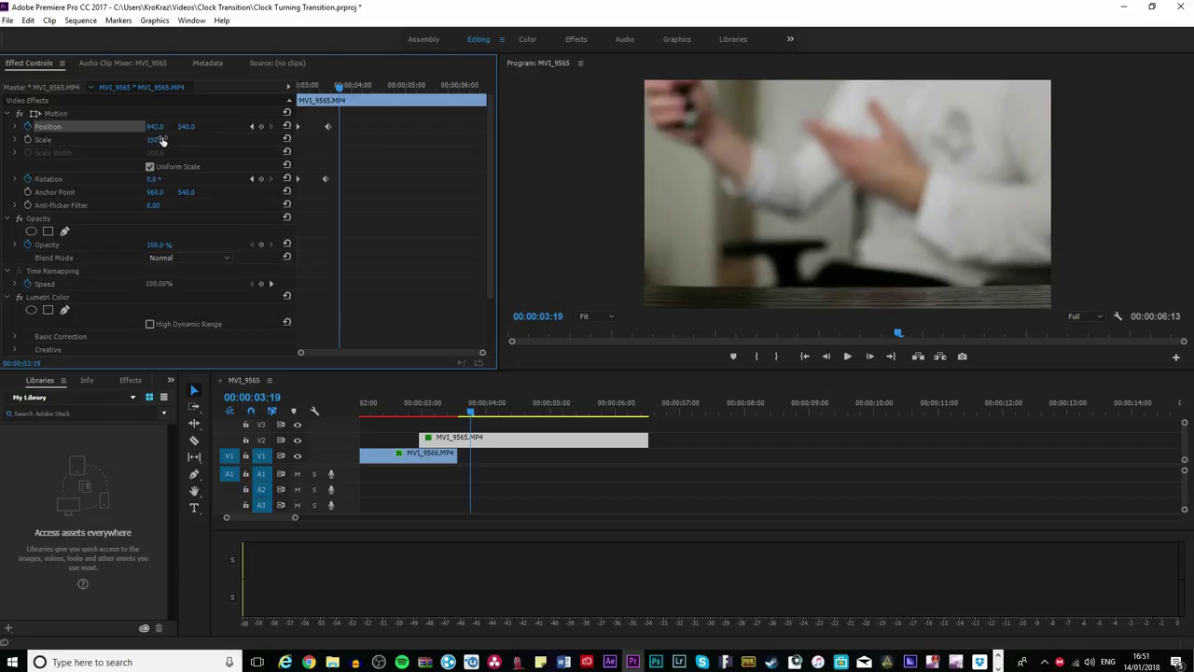
- Push the clip's Position X to 1126 at 03:14 and step through the rotation
{"action": "left_click_drag", "start_coordinate": [471, 415], "coordinate": [444, 415]}
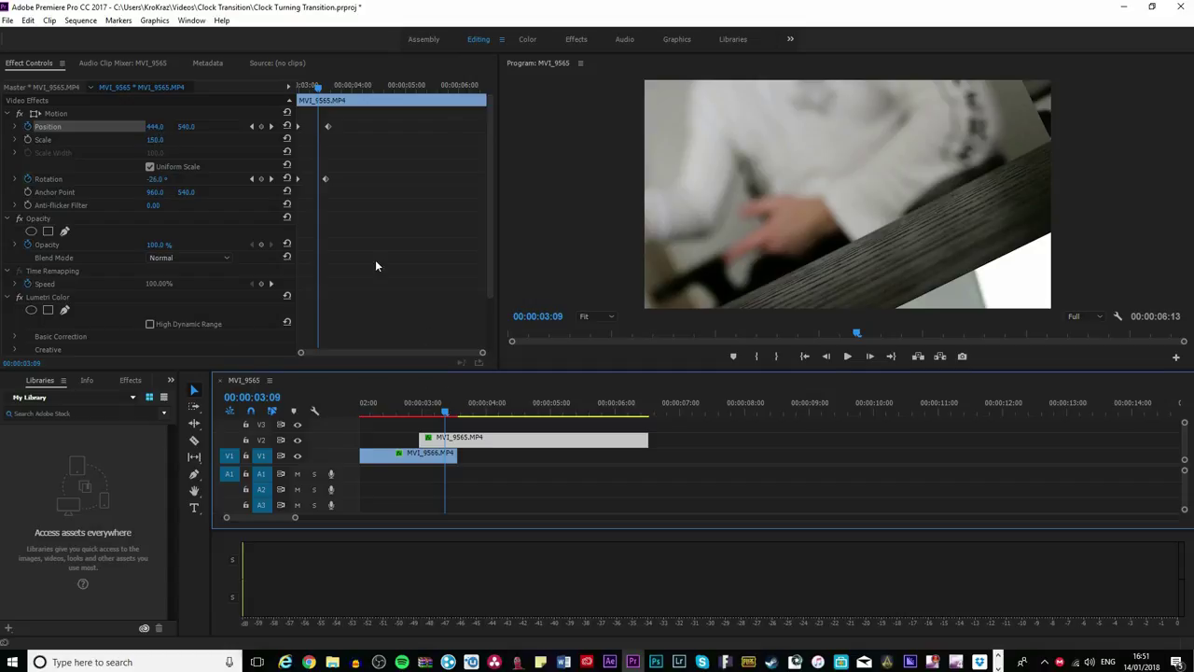
{"action": "left_click_drag", "start_coordinate": [318, 93], "coordinate": [326, 92]}
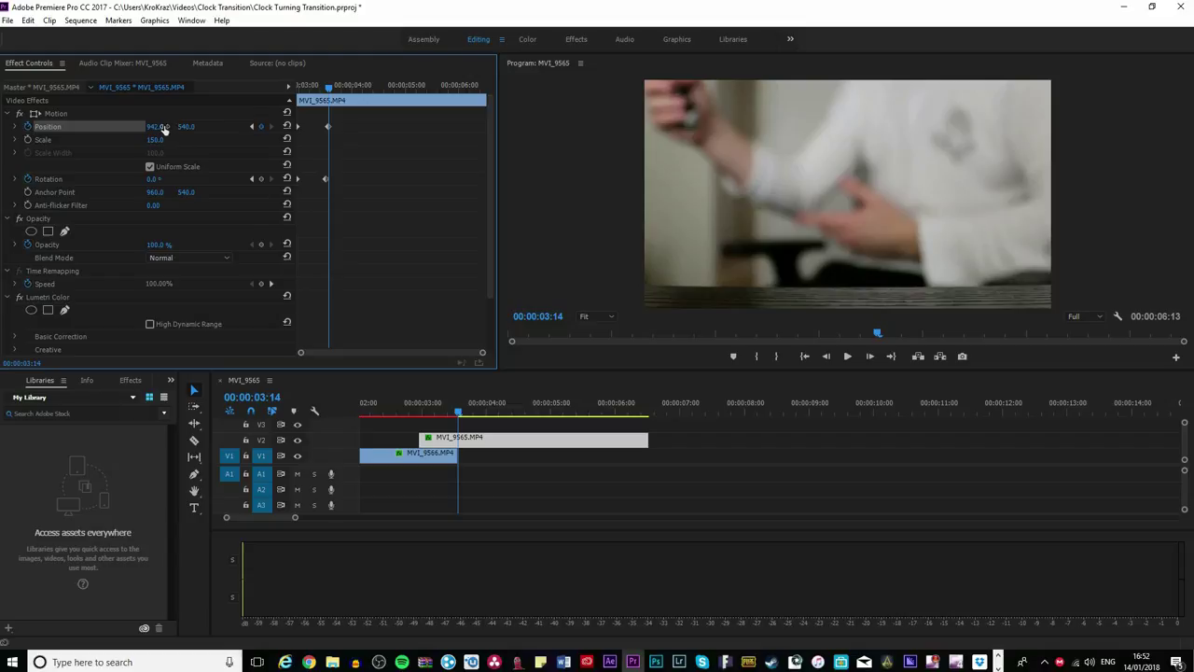
{"action": "left_click_drag", "start_coordinate": [160, 128], "coordinate": [347, 129]}
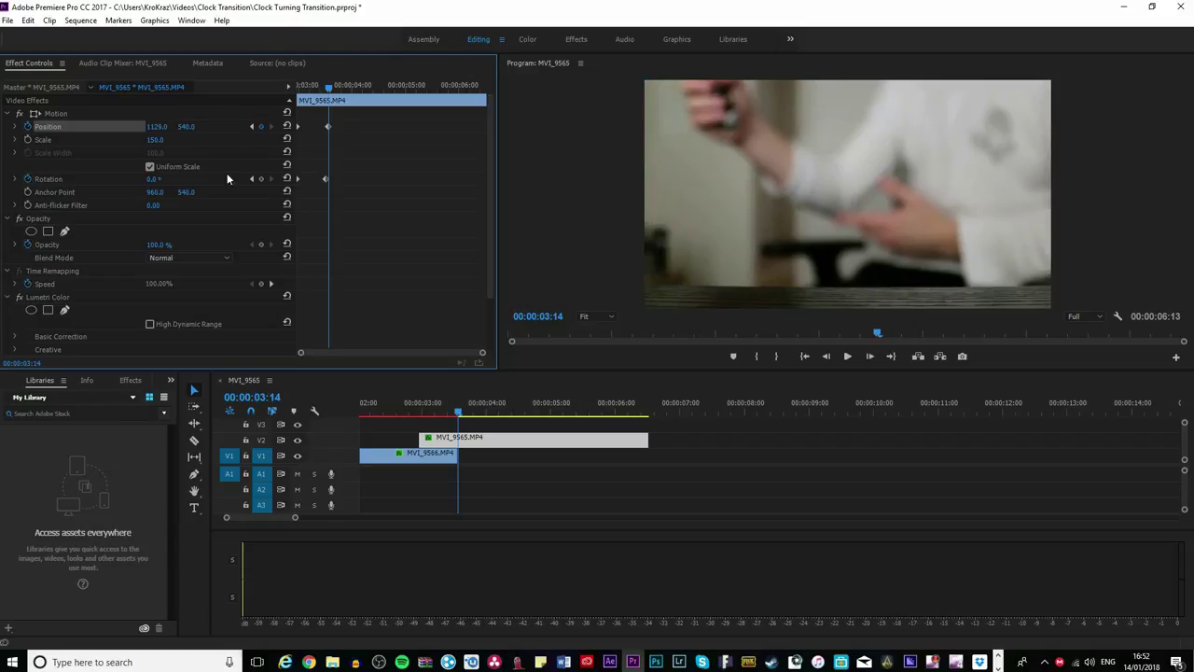
{"action": "key", "text": "shift+Left"}
{"action": "left_click_drag", "start_coordinate": [417, 407], "coordinate": [441, 409]}
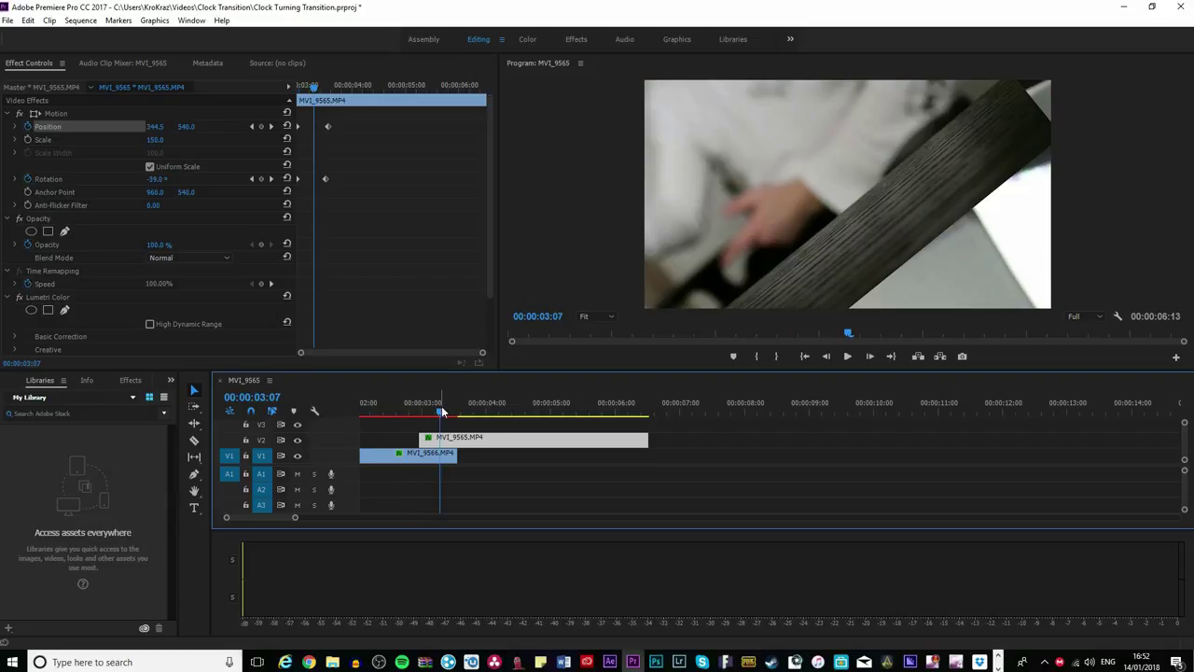
{"action": "key", "text": "Right"}
{"action": "key", "text": "Right"}
{"action": "key", "text": "Right"}
{"action": "key", "text": "Right"}
{"action": "key", "text": "Right"}
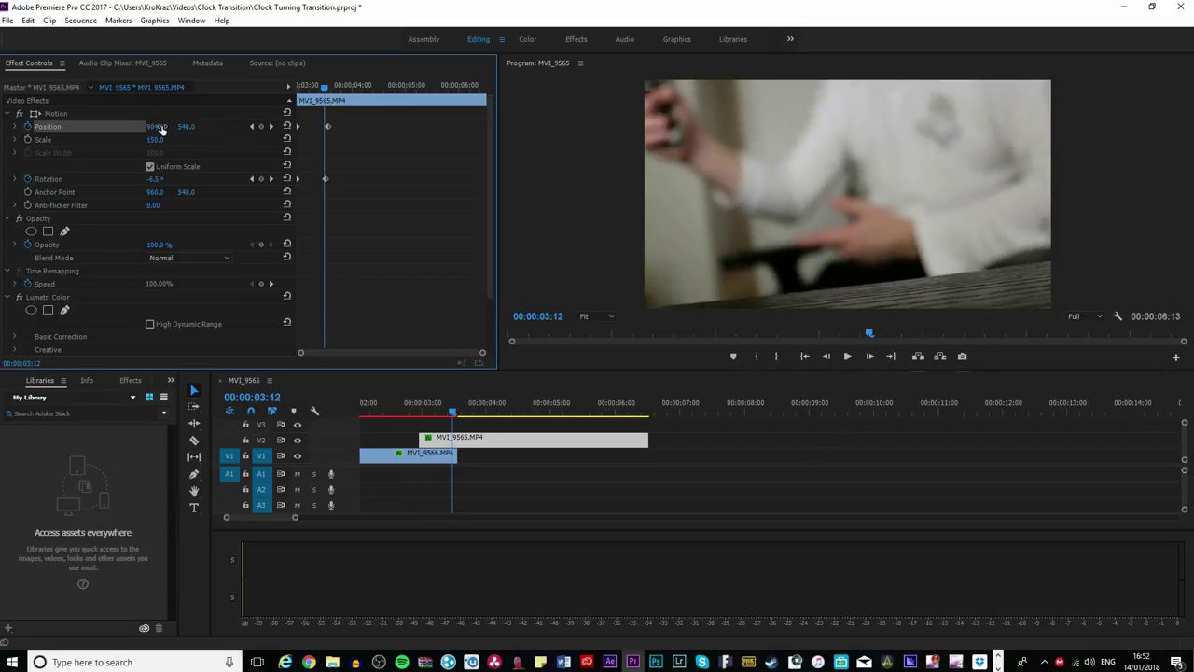
{"action": "key", "text": "Left"}
{"action": "key", "text": "Left"}
{"action": "key", "text": "Left"}
{"action": "key", "text": "Left"}
{"action": "key", "text": "Left"}
{"action": "key", "text": "Left"}
{"action": "key", "text": "Left"}
{"action": "key", "text": "Left"}
{"action": "key", "text": "Left"}
{"action": "key", "text": "Left"}
{"action": "key", "text": "Left"}
{"action": "key", "text": "Left"}
{"action": "key", "text": "Left"}
- Select the incoming clip MVI_9566 and park the playhead at 03:00
{"action": "left_click", "coordinate": [434, 463]}
{"action": "left_click", "coordinate": [434, 457]}
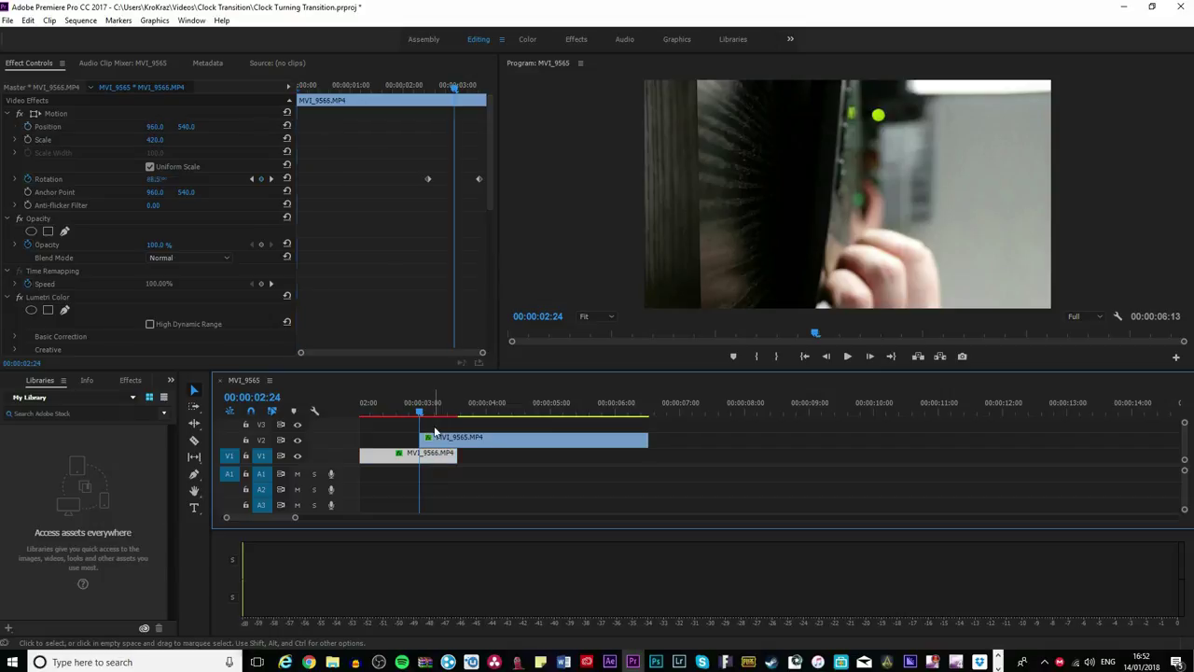
{"action": "left_click_drag", "start_coordinate": [454, 93], "coordinate": [430, 100]}
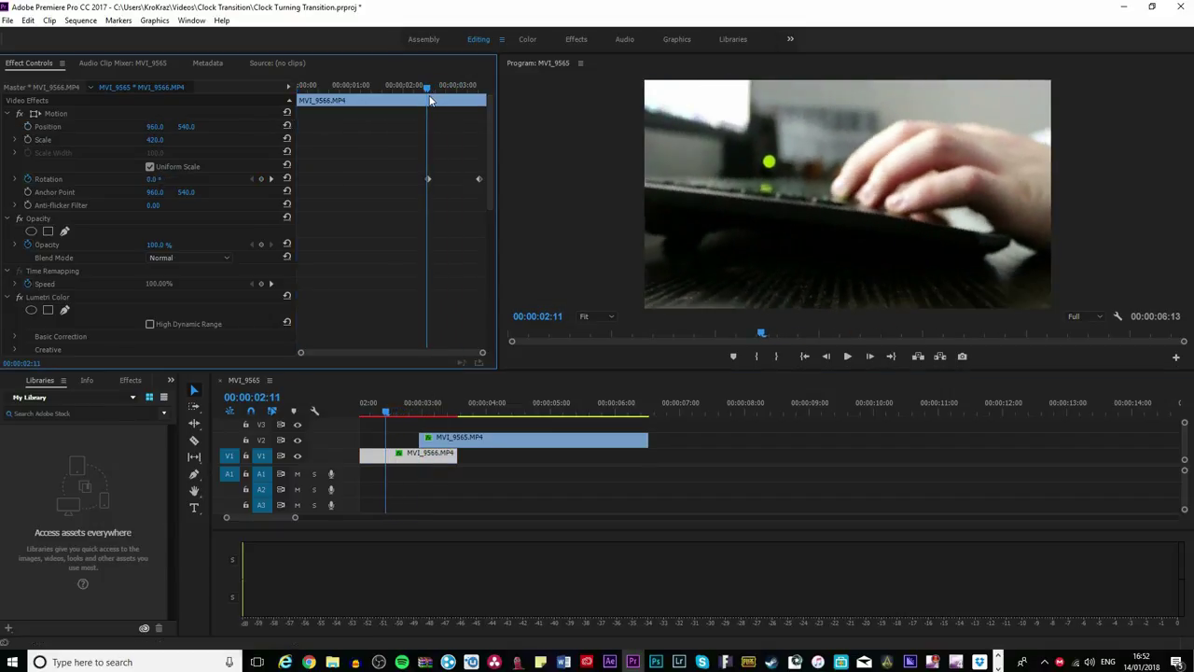
{"action": "left_click_drag", "start_coordinate": [387, 414], "coordinate": [420, 413]}
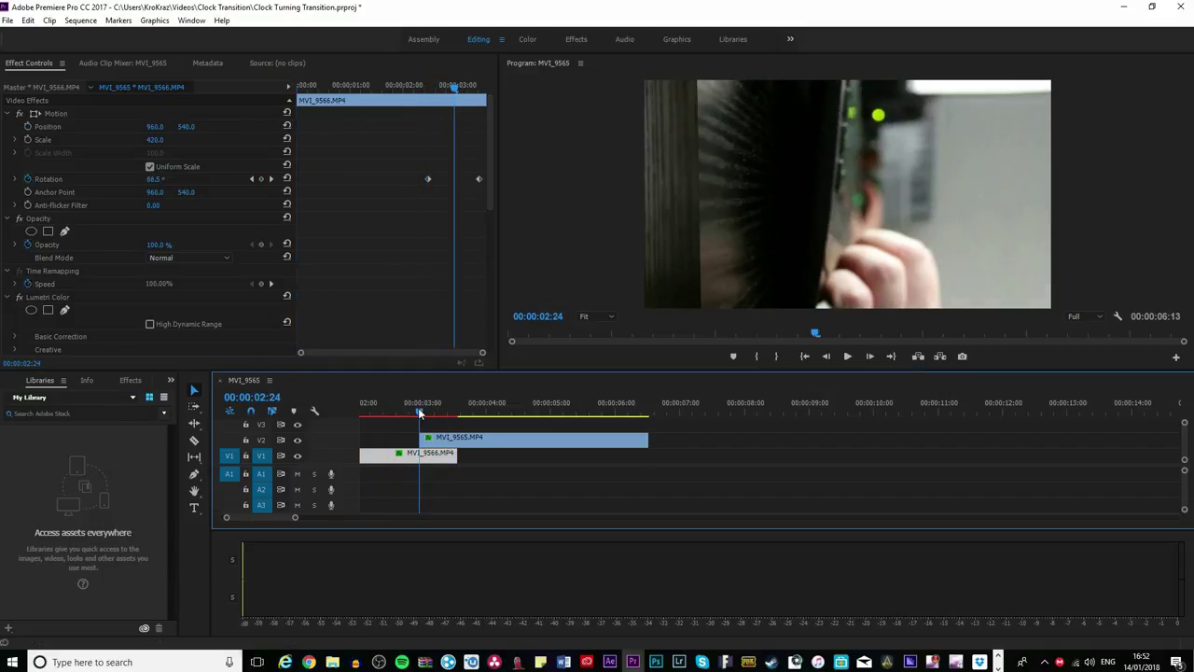
{"action": "key", "text": "Left"}
{"action": "key", "text": "Right"}
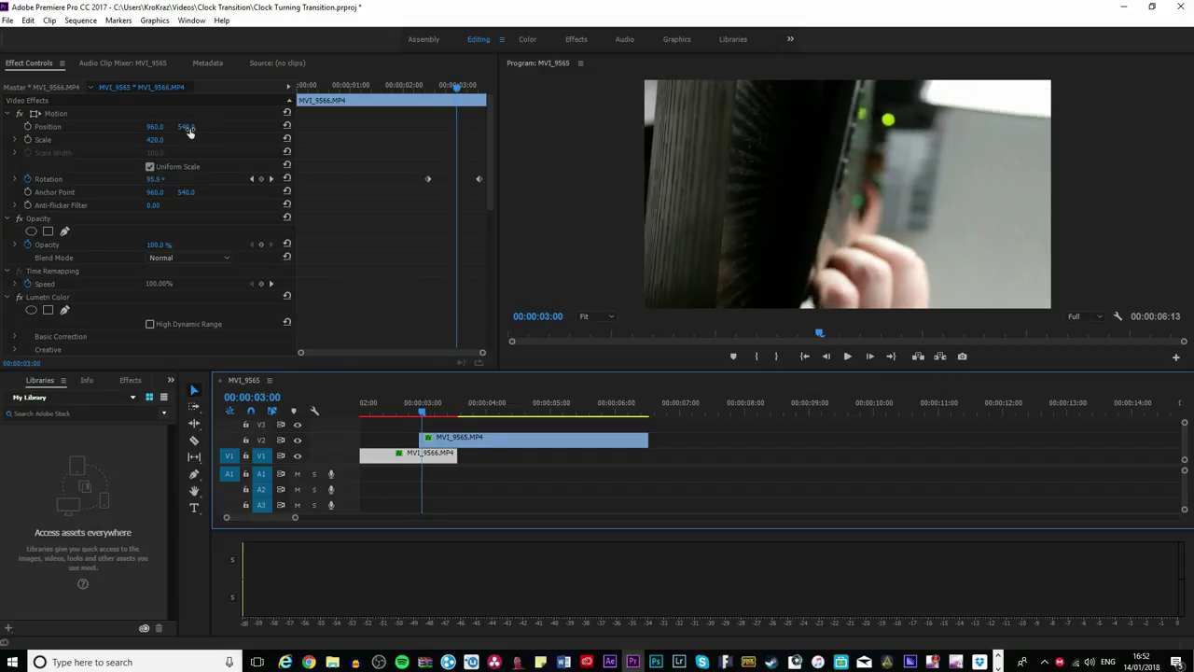
{"action": "left_click", "coordinate": [338, 151]}
{"action": "key", "text": "Left"}
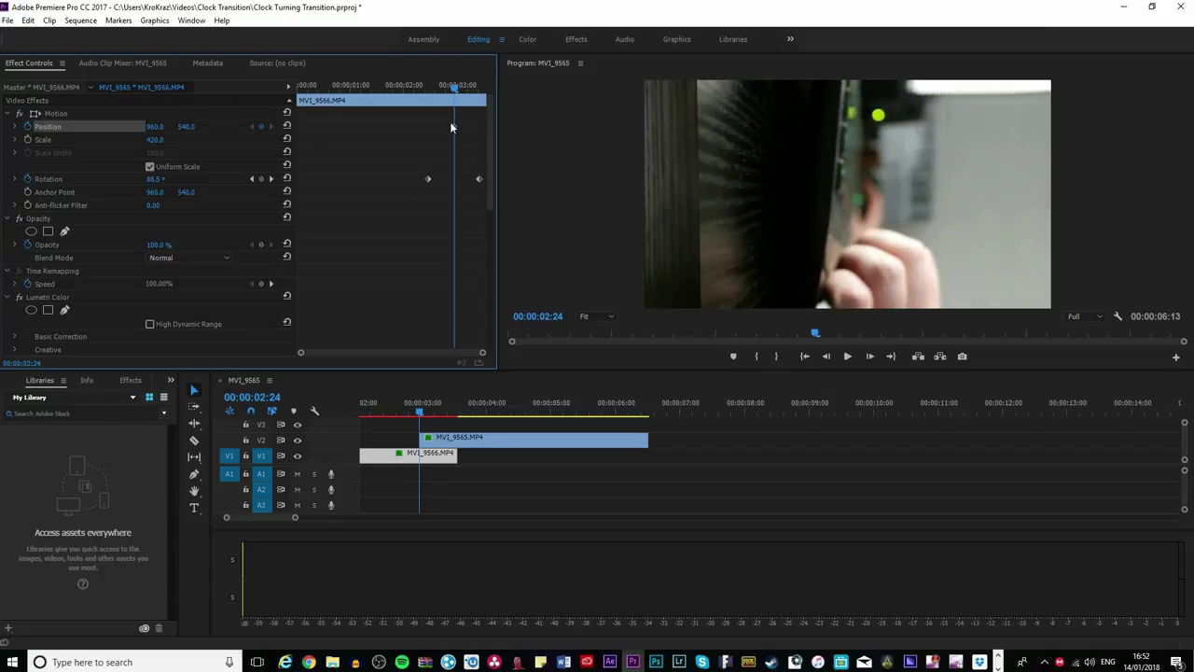
{"action": "key", "text": "Right"}
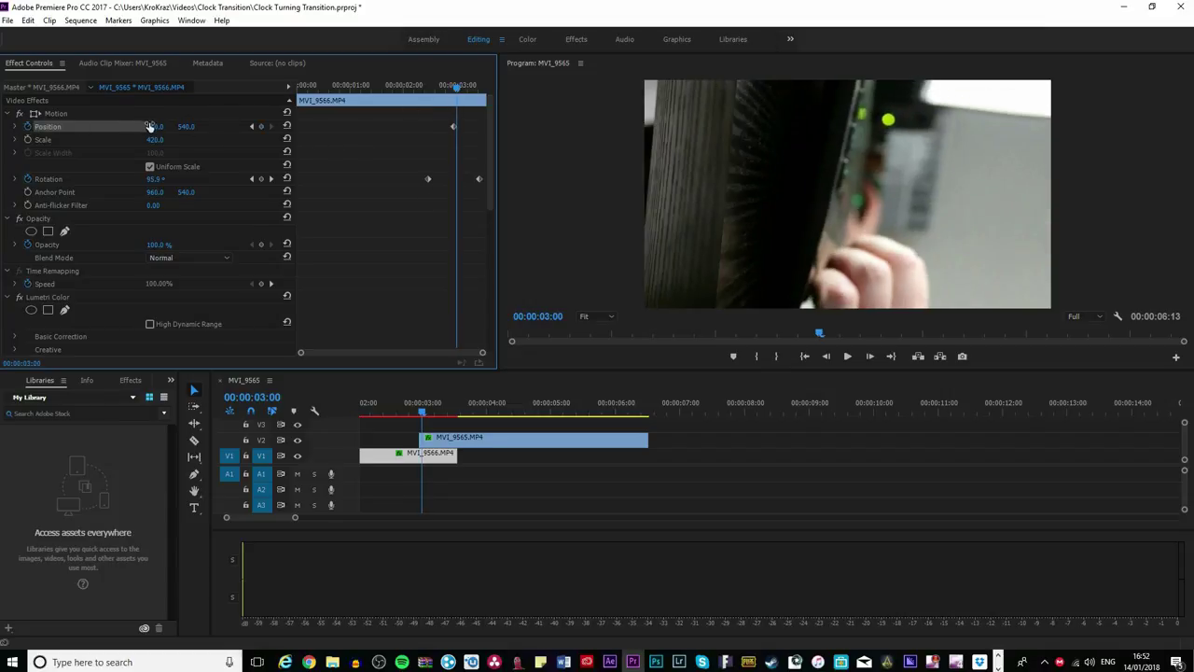
- Keyframe MVI_9566's Position X frame by frame: 1173, 1294, 1429, 1710, 2029, 2203, 2507 from 03:00–03:06
{"action": "mouse_move", "coordinate": [149, 126]}
{"action": "left_mouse_down"}
{"action": "mouse_move", "coordinate": [285, 124]}
{"action": "mouse_move", "coordinate": [130, 137]}
{"action": "left_mouse_up"}
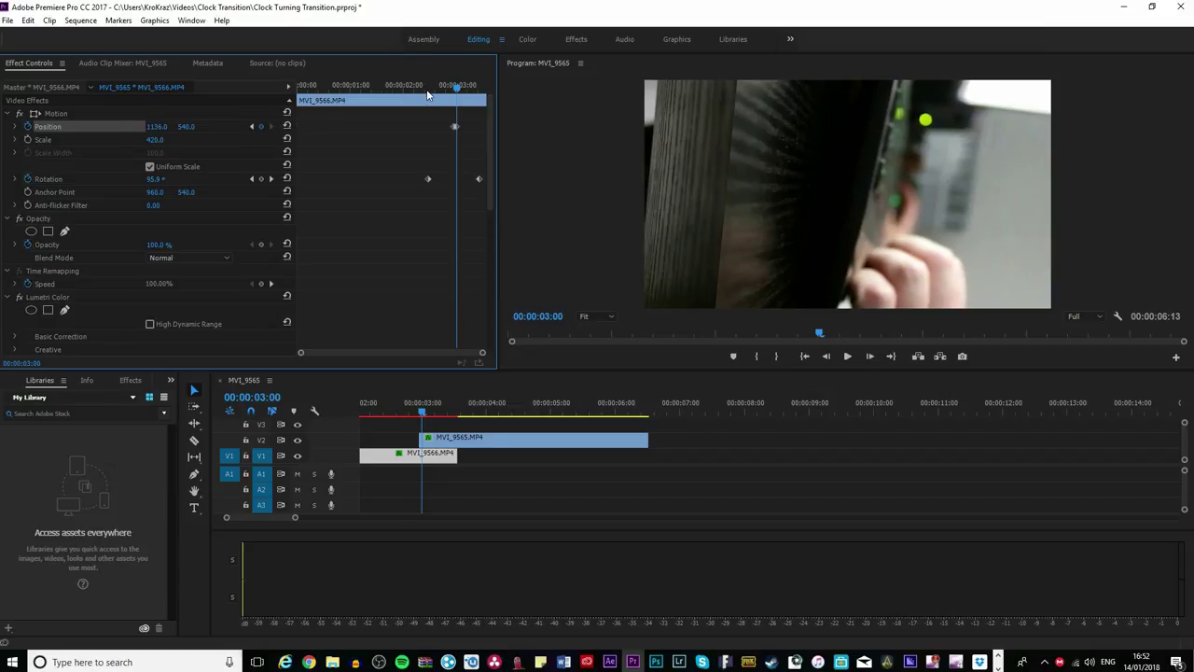
{"action": "key", "text": "Right"}
{"action": "left_click_drag", "start_coordinate": [154, 126], "coordinate": [265, 177]}
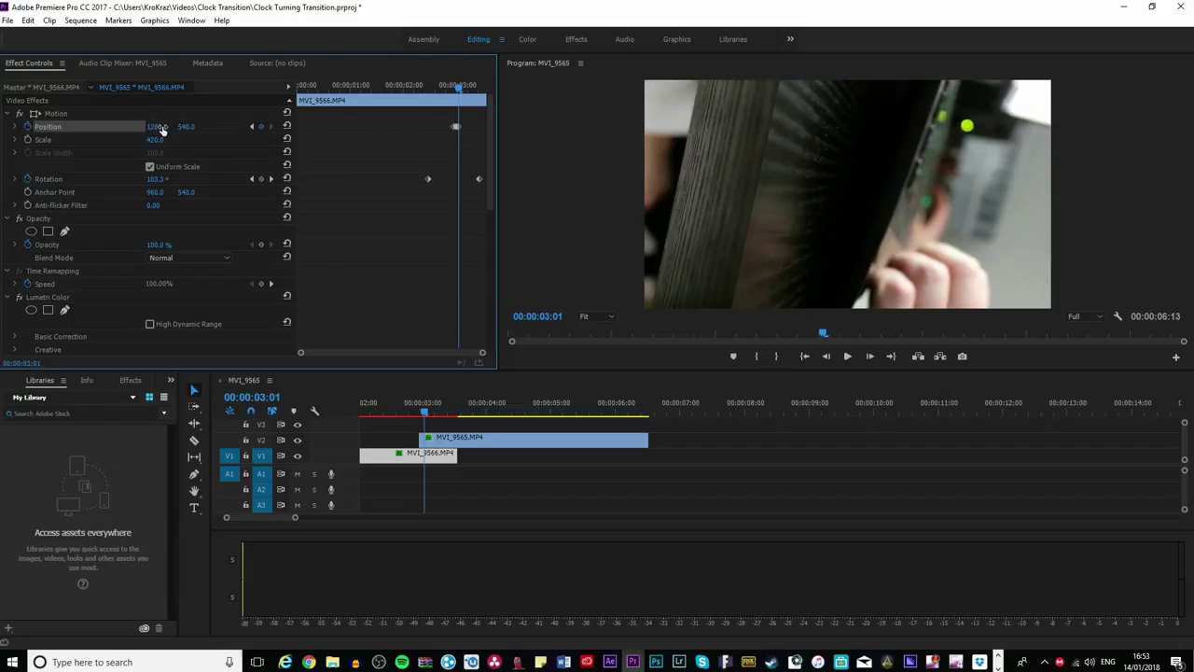
{"action": "key", "text": "Right"}
{"action": "left_click_drag", "start_coordinate": [163, 130], "coordinate": [256, 154]}
{"action": "key", "text": "Right"}
{"action": "left_click_drag", "start_coordinate": [154, 126], "coordinate": [357, 181]}
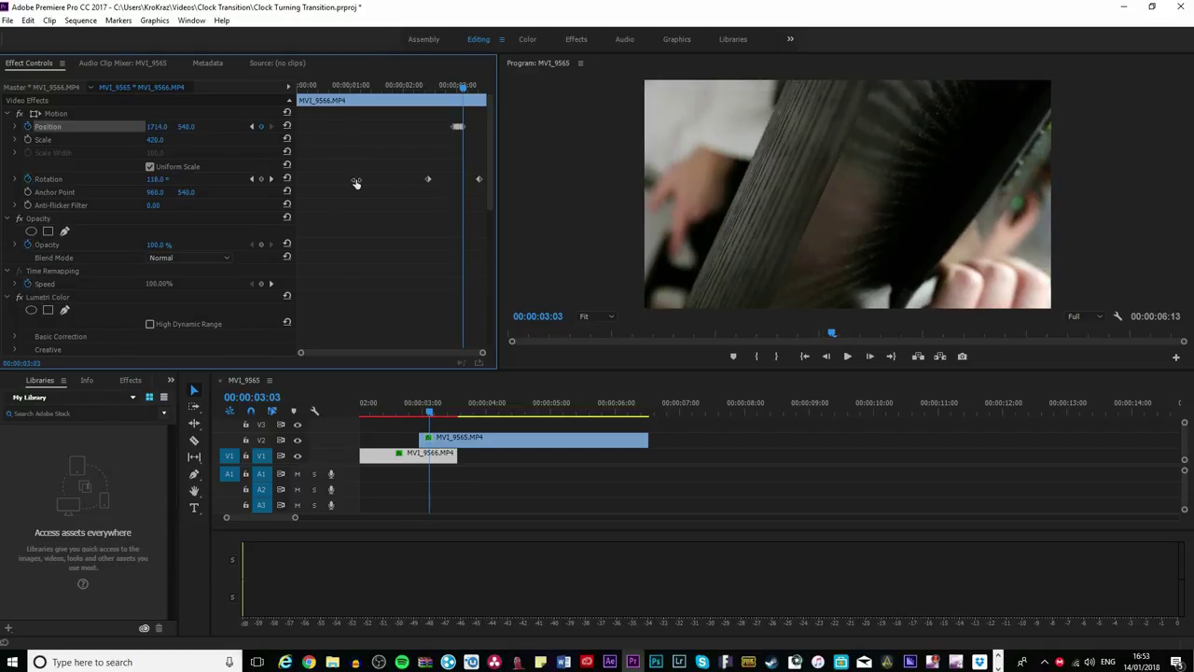
{"action": "key", "text": "Right"}
{"action": "left_click_drag", "start_coordinate": [157, 128], "coordinate": [324, 193]}
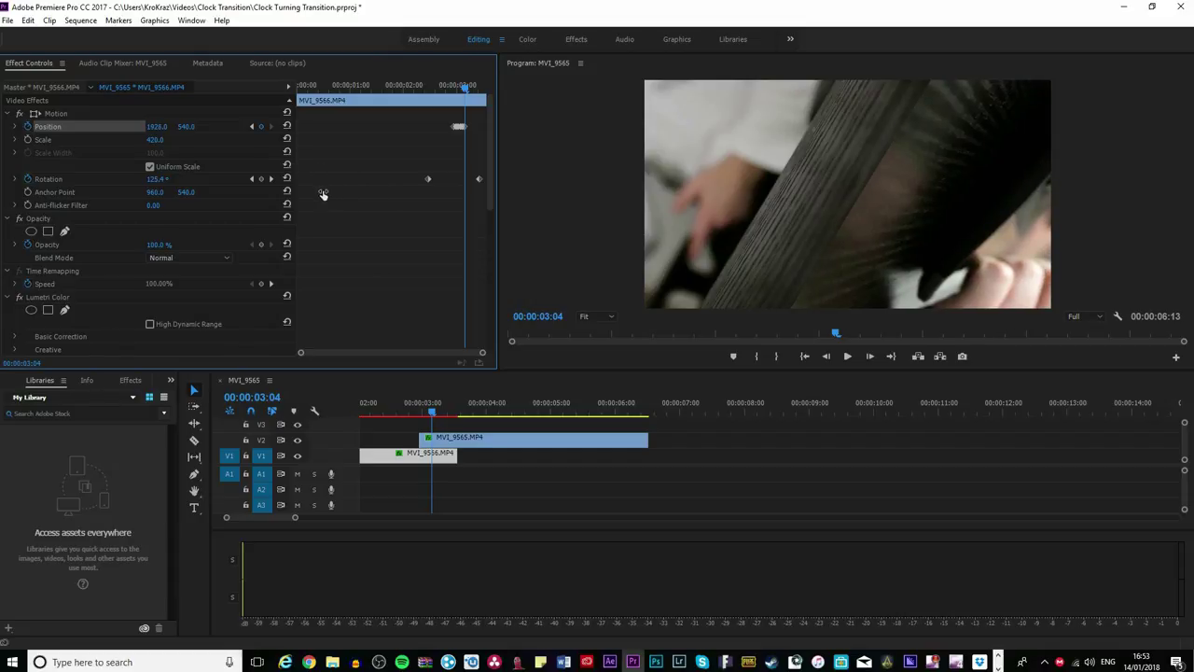
{"action": "key", "text": "Right"}
{"action": "left_click_drag", "start_coordinate": [211, 145], "coordinate": [353, 189]}
{"action": "key", "text": "Right"}
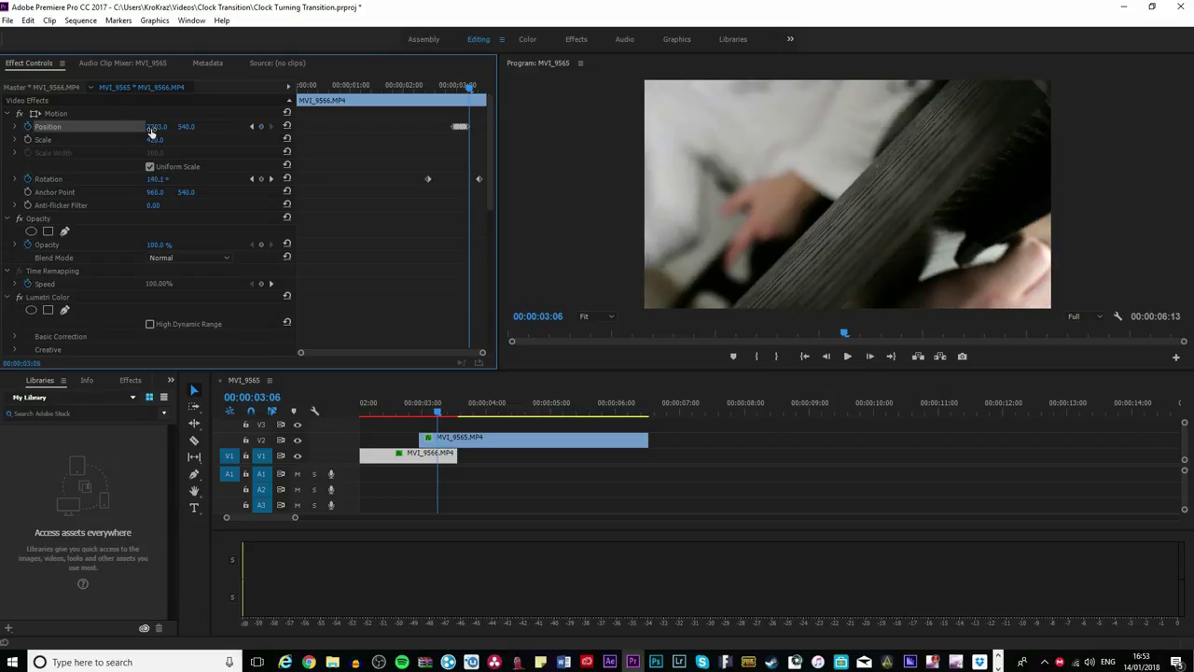
{"action": "left_click_drag", "start_coordinate": [157, 125], "coordinate": [434, 196]}
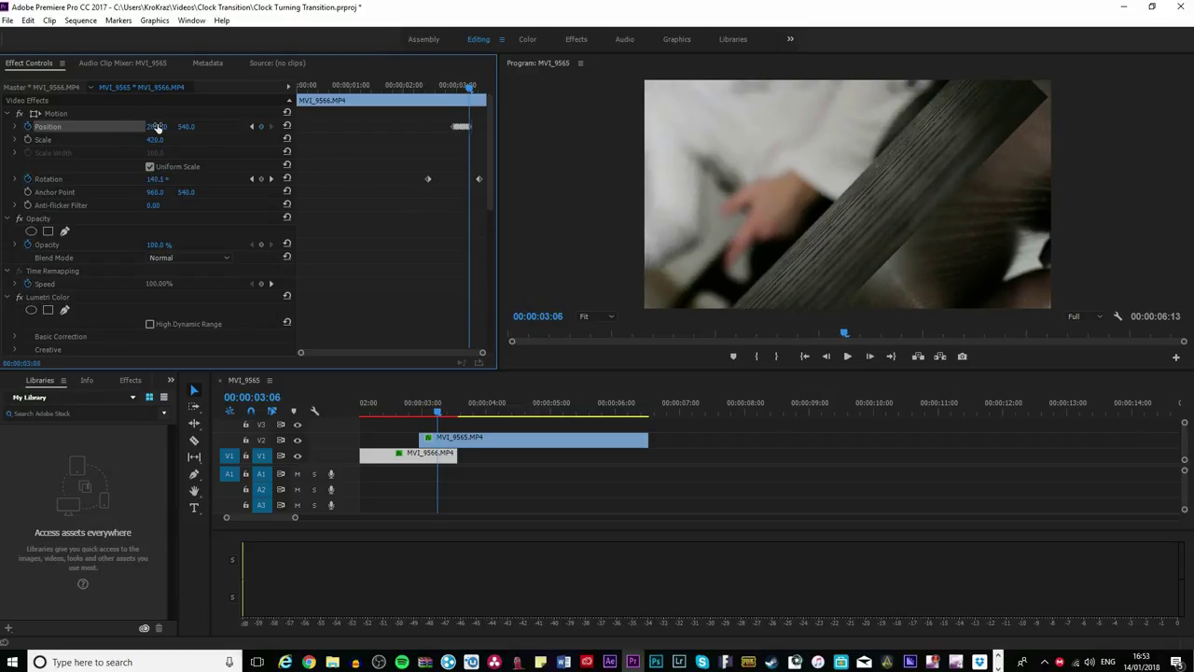
- Keep pushing MVI_9566 farther right over the next frames, reaching about X 4952 by 03:10
{"action": "key", "text": "Right"}
{"action": "left_click_drag", "start_coordinate": [221, 140], "coordinate": [435, 183]}
{"action": "key", "text": "Right"}
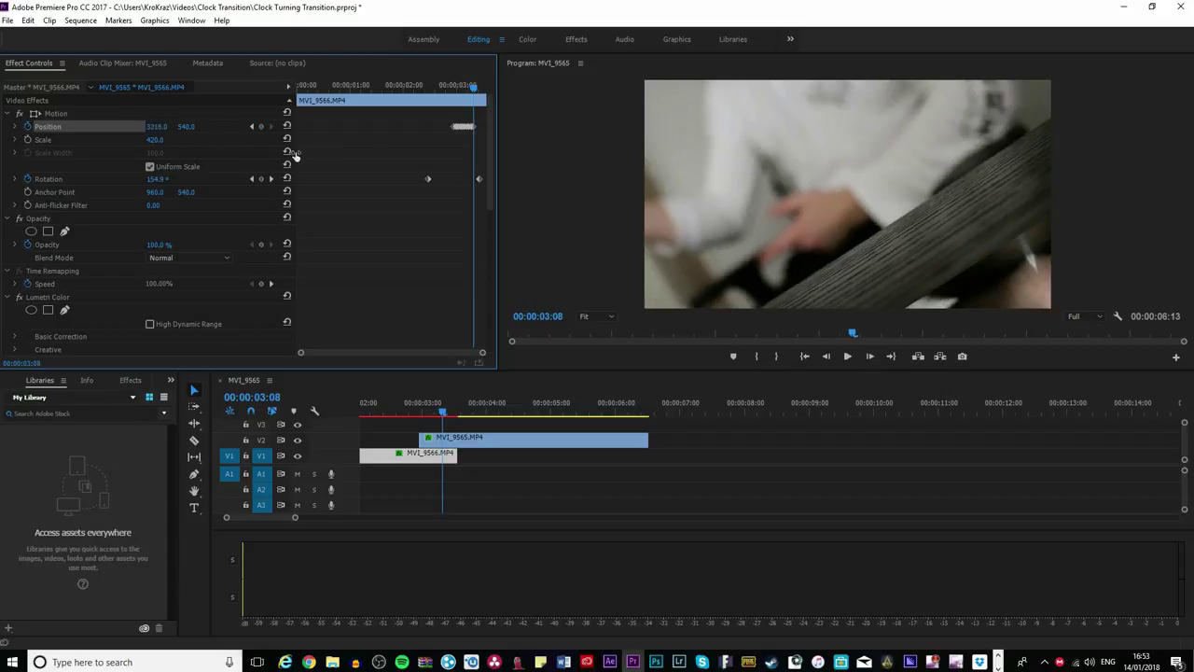
{"action": "left_click_drag", "start_coordinate": [603, 191], "coordinate": [644, 198]}
{"action": "key", "text": "Right"}
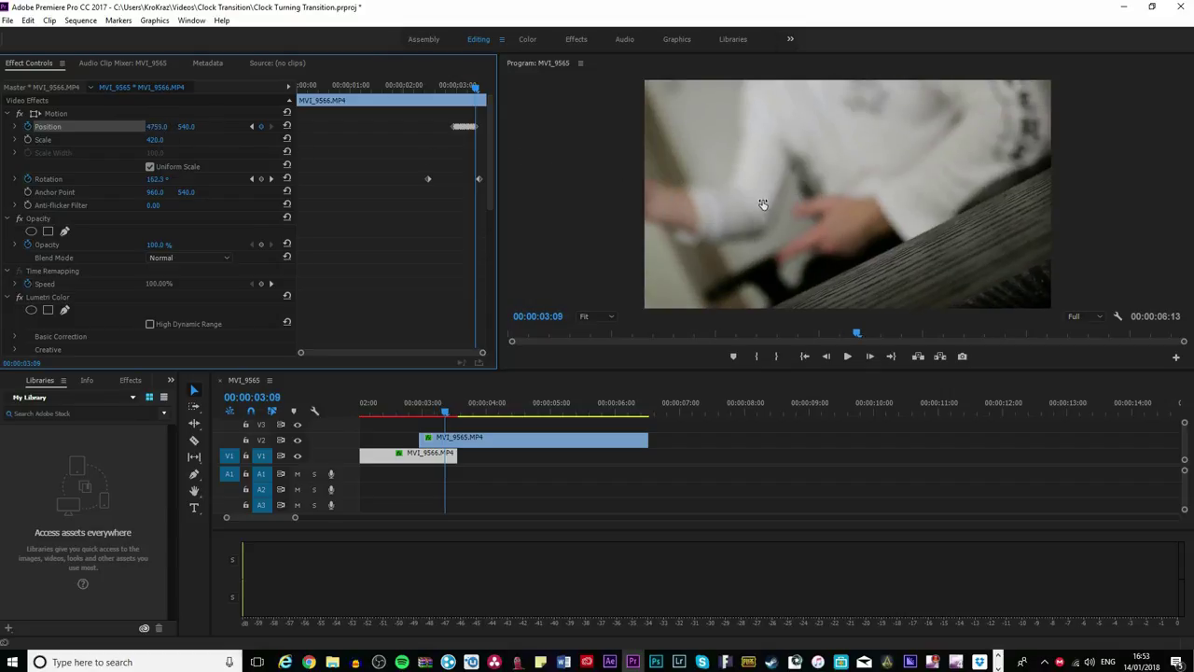
{"action": "key", "text": "Right"}
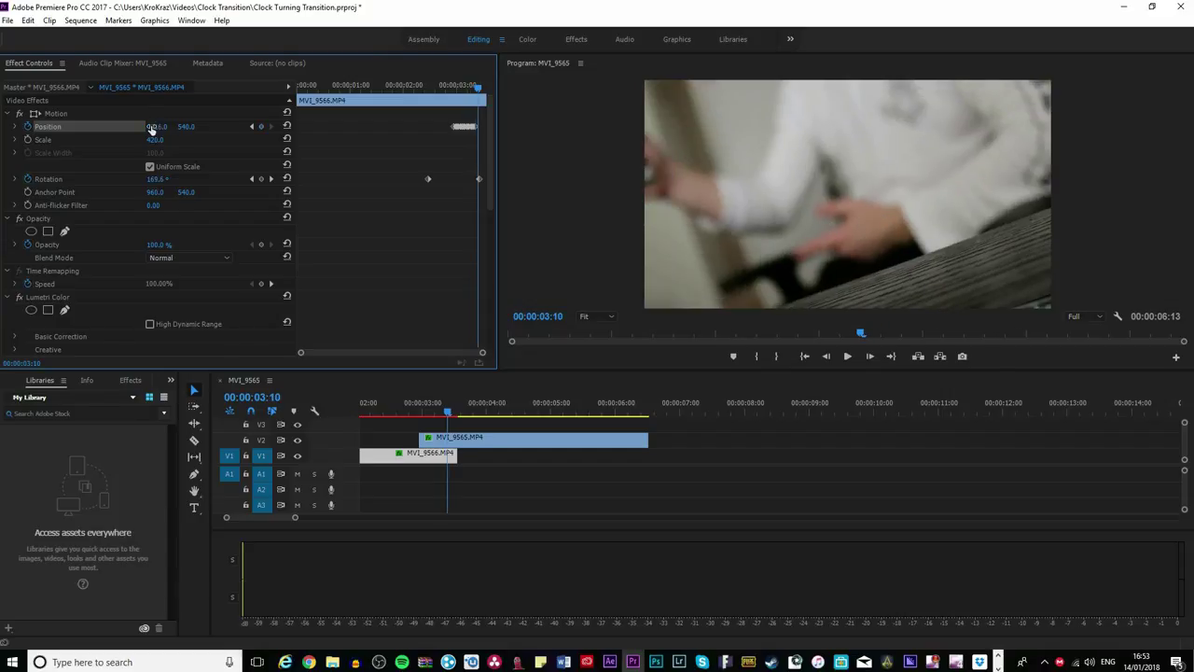
{"action": "left_click_drag", "start_coordinate": [168, 128], "coordinate": [257, 200]}
- Review the transition, then set MVI_9565's Position X to 422.7 at 00:00:03:06
{"action": "left_click", "coordinate": [414, 407]}
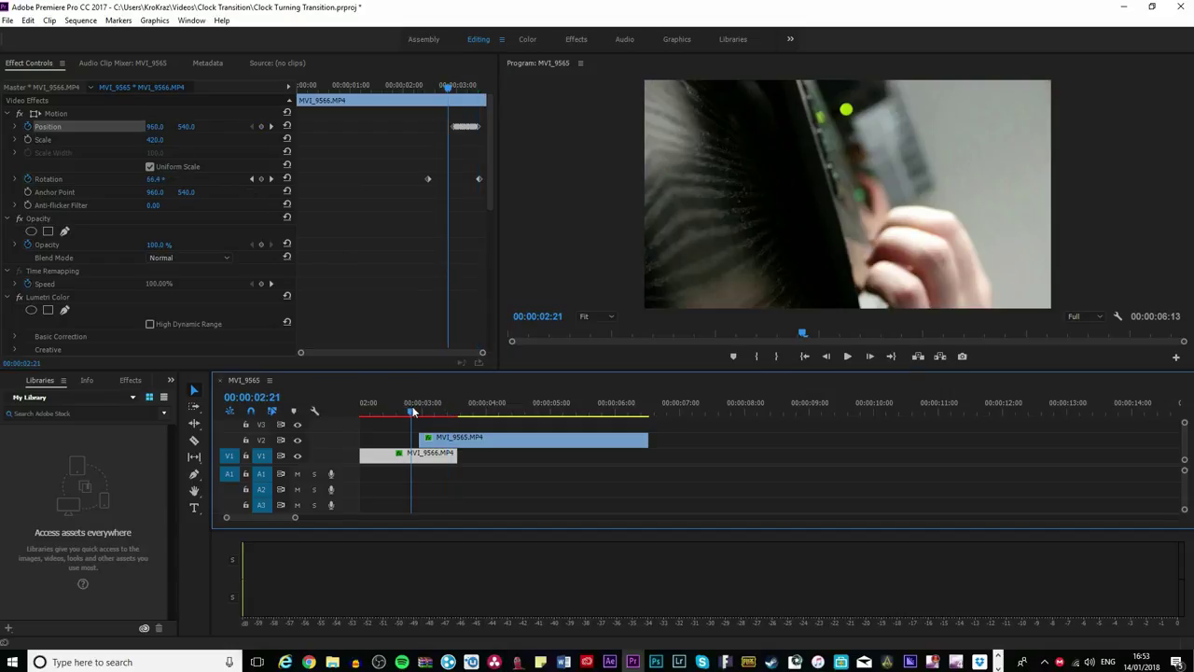
{"action": "key", "text": "space"}
{"action": "key", "text": "space"}
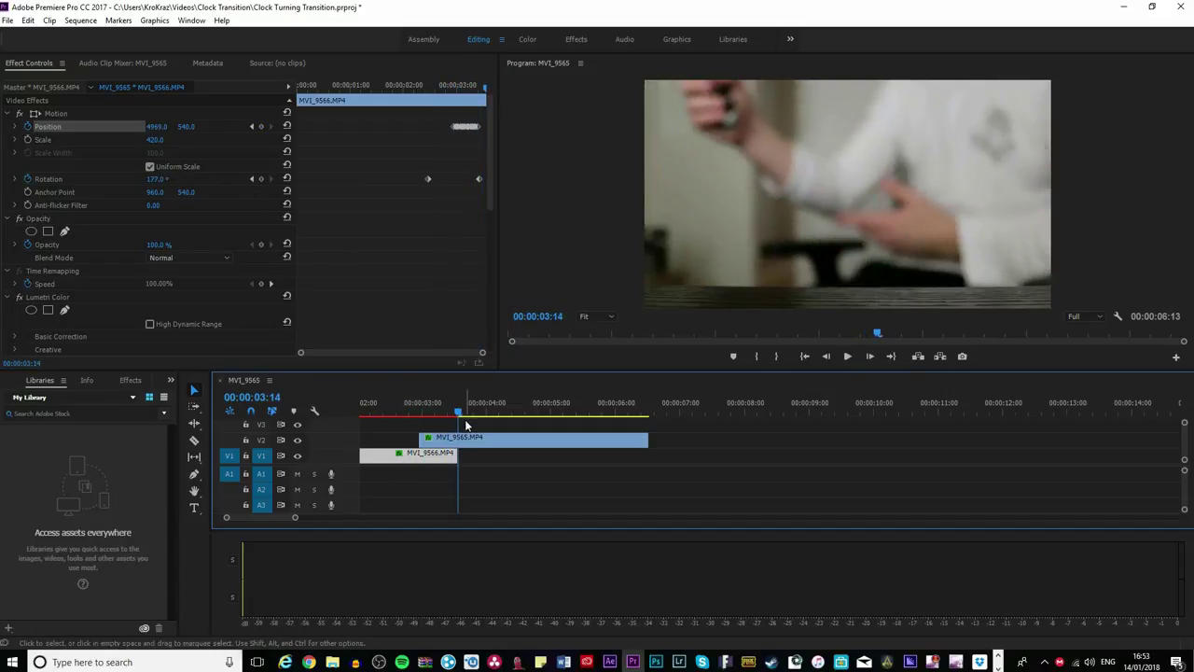
{"action": "left_click_drag", "start_coordinate": [459, 412], "coordinate": [438, 416]}
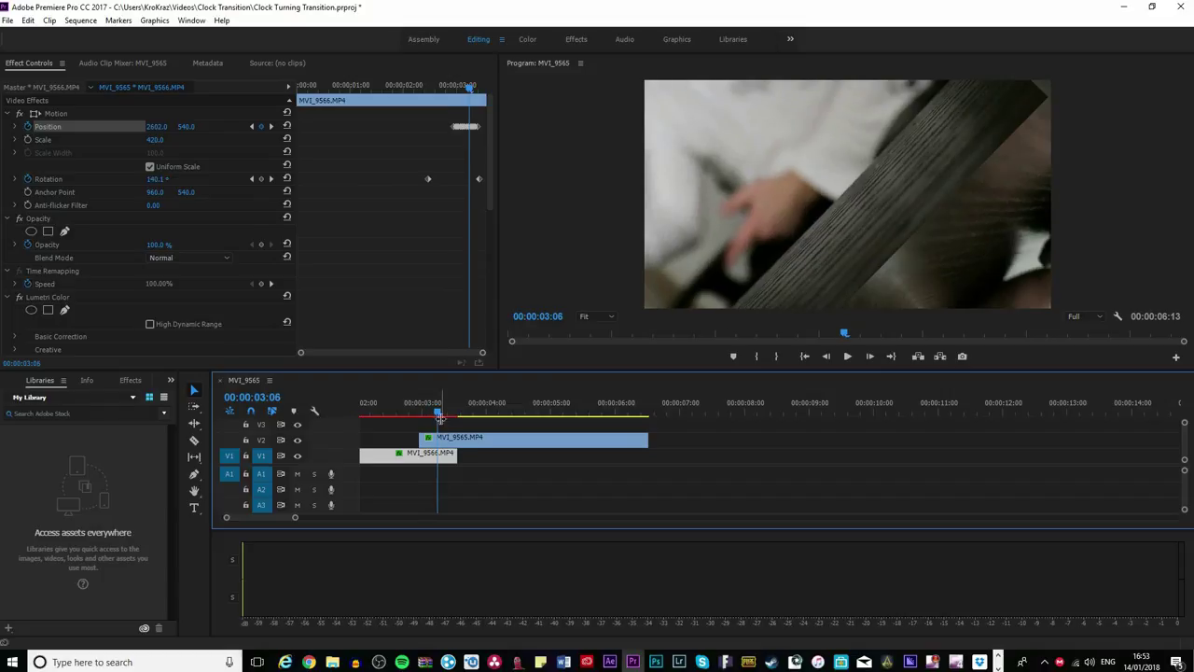
{"action": "left_click", "coordinate": [429, 455]}
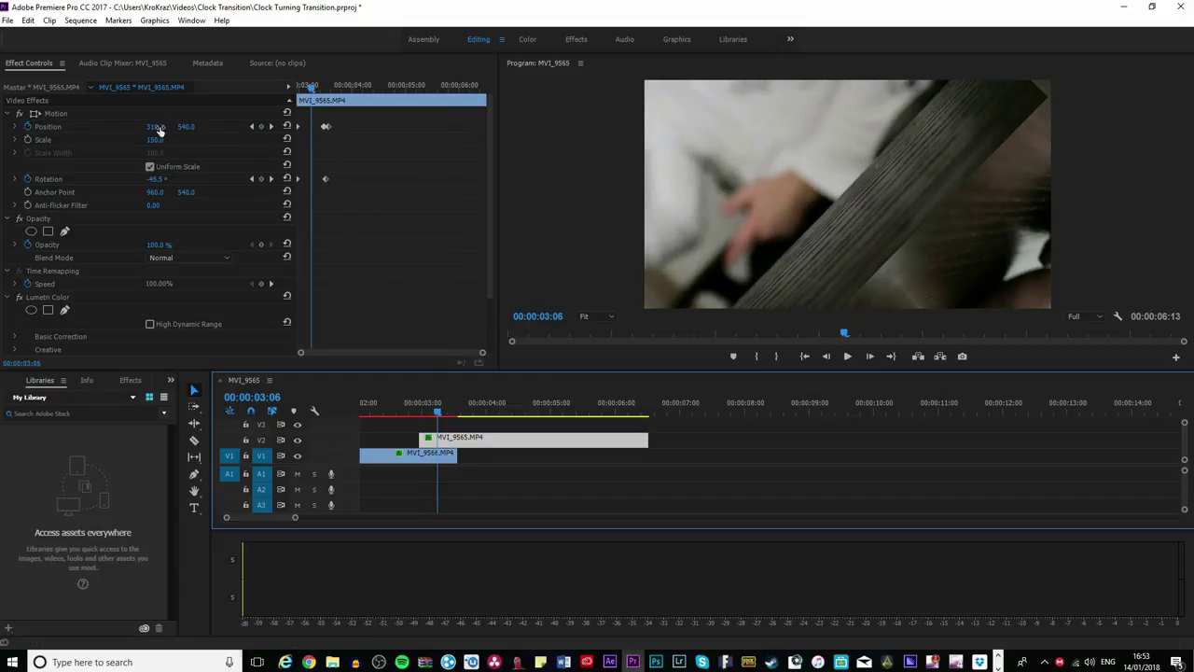
{"action": "left_click_drag", "start_coordinate": [158, 130], "coordinate": [233, 120]}
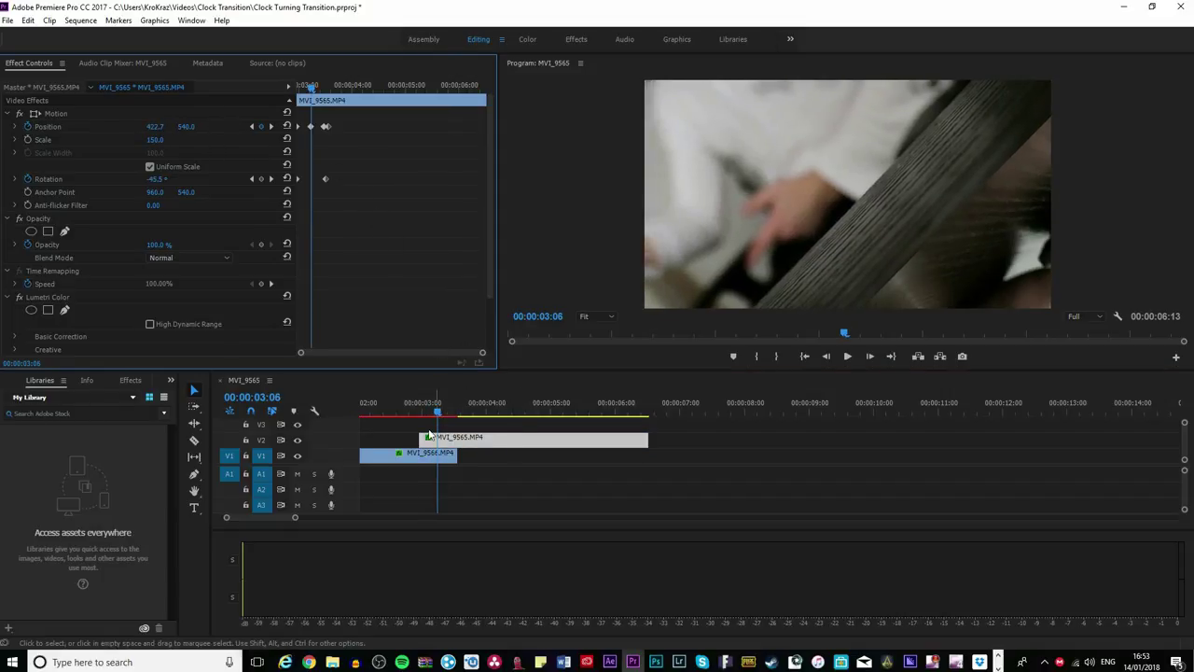
- Replay the transition, park the playhead at 00:00:02:24 and save the project
{"action": "key", "text": "space"}
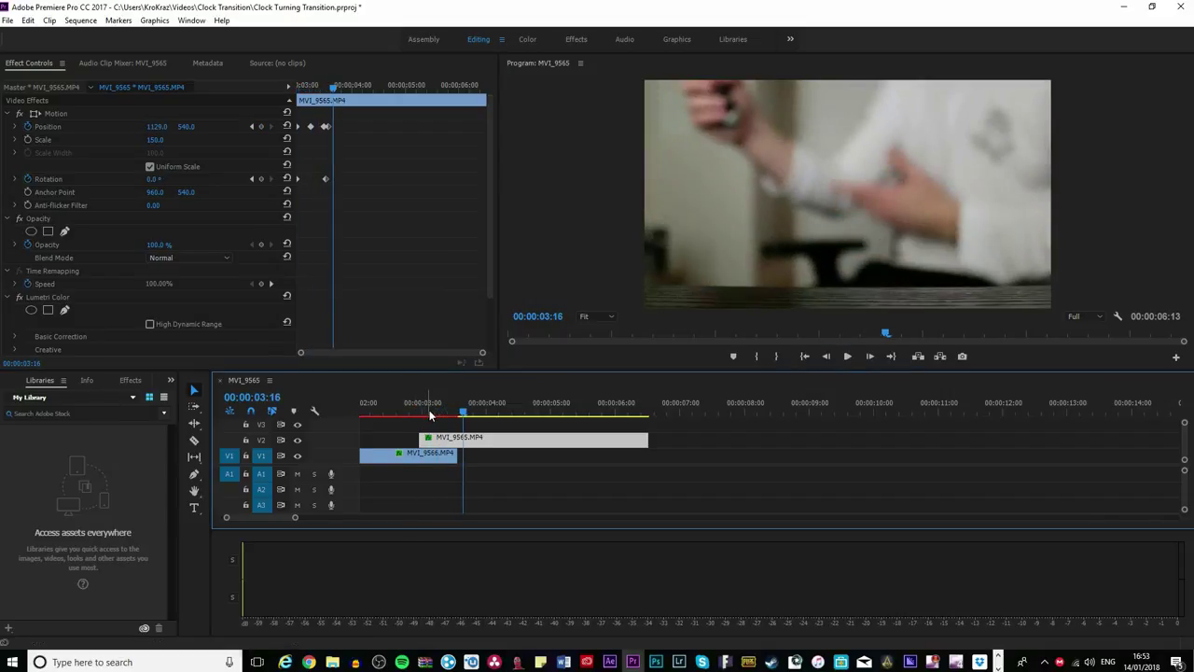
{"action": "left_click", "coordinate": [424, 415]}
{"action": "left_click", "coordinate": [421, 415]}
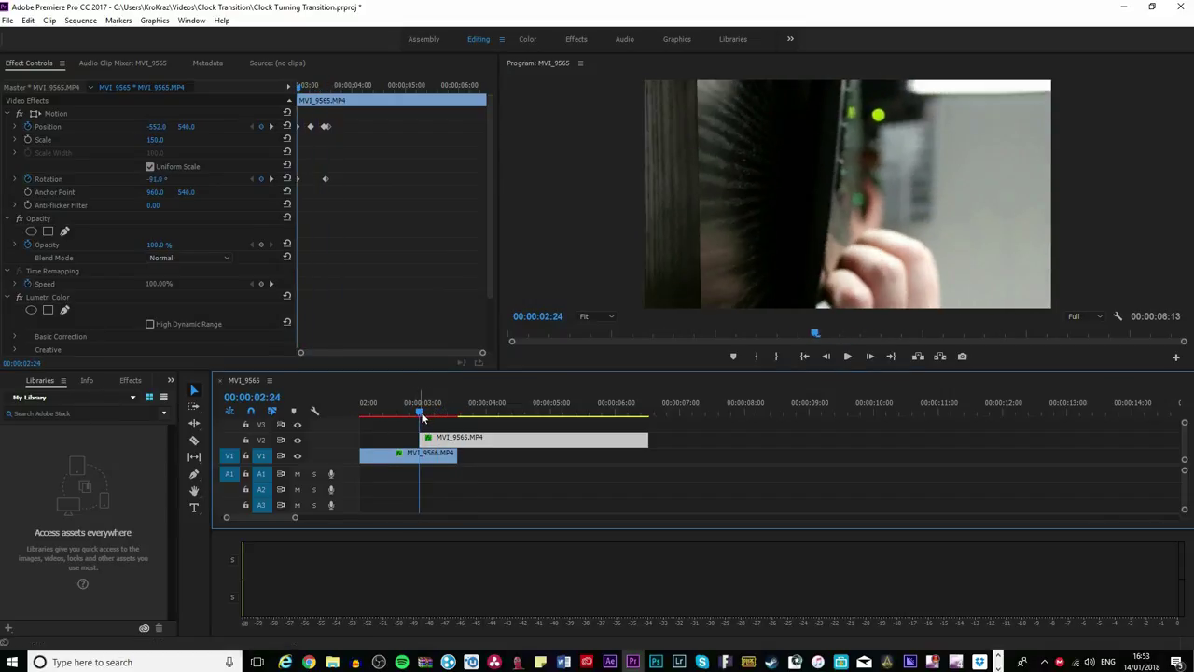
{"action": "key", "text": "ctrl+s"}
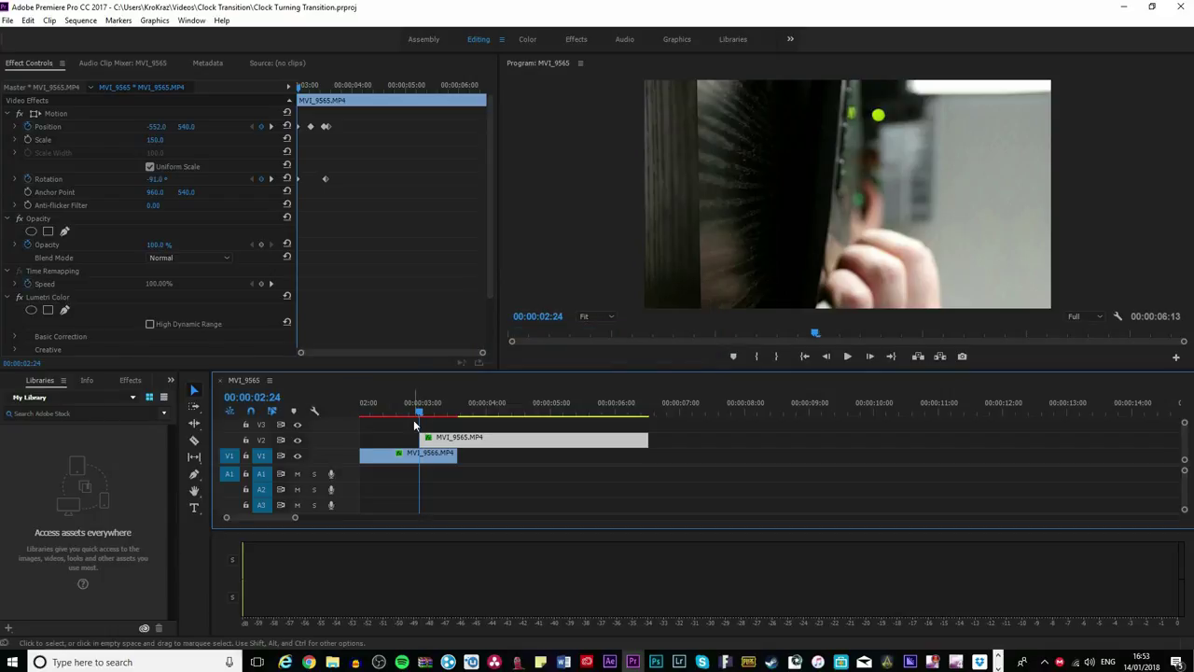
- Add a rectangle opacity mask to MVI_9565 and set the Program monitor zoom to 25%
{"action": "left_click", "coordinate": [48, 231]}
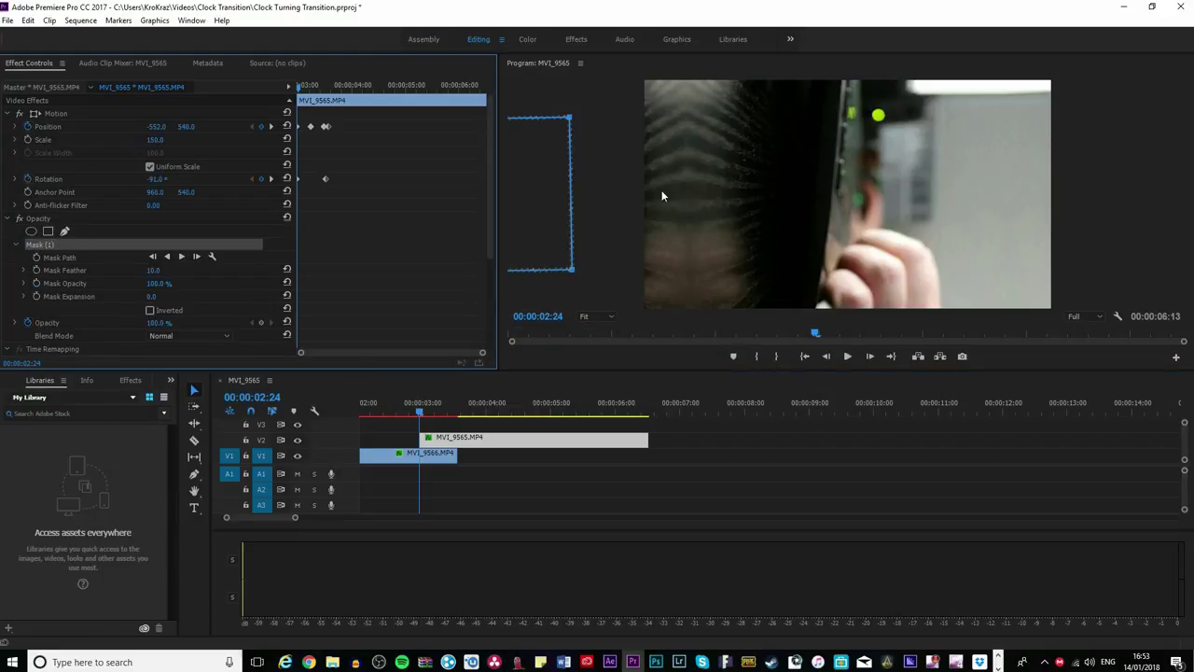
{"action": "left_click", "coordinate": [602, 316]}
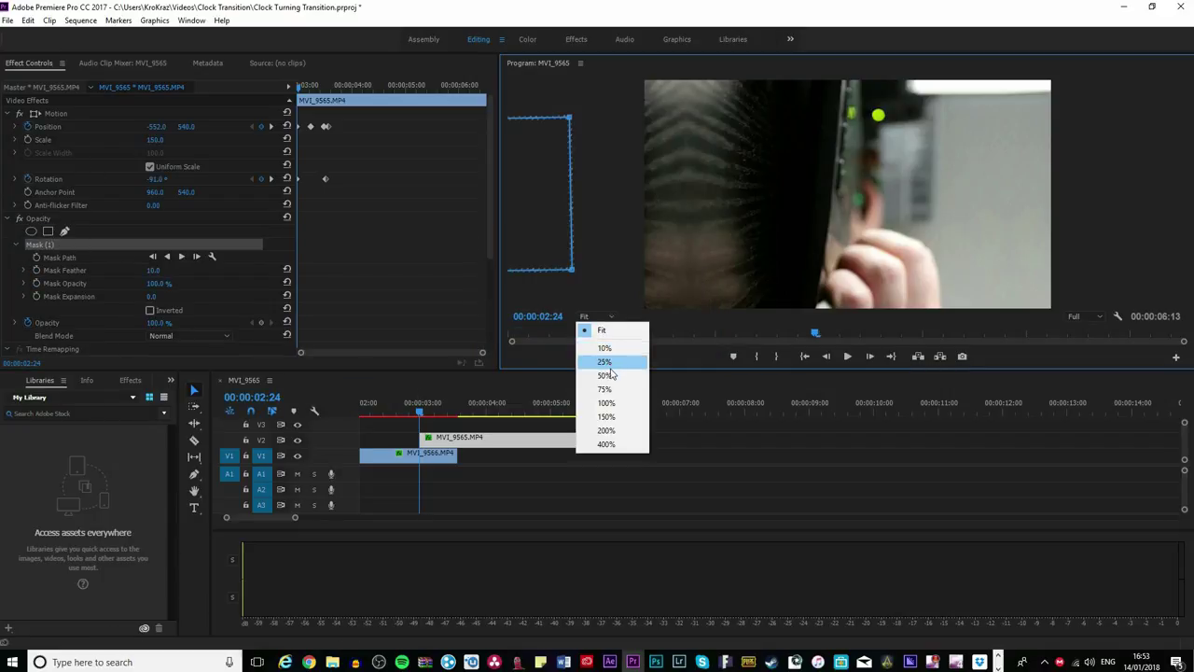
{"action": "left_click", "coordinate": [612, 375]}
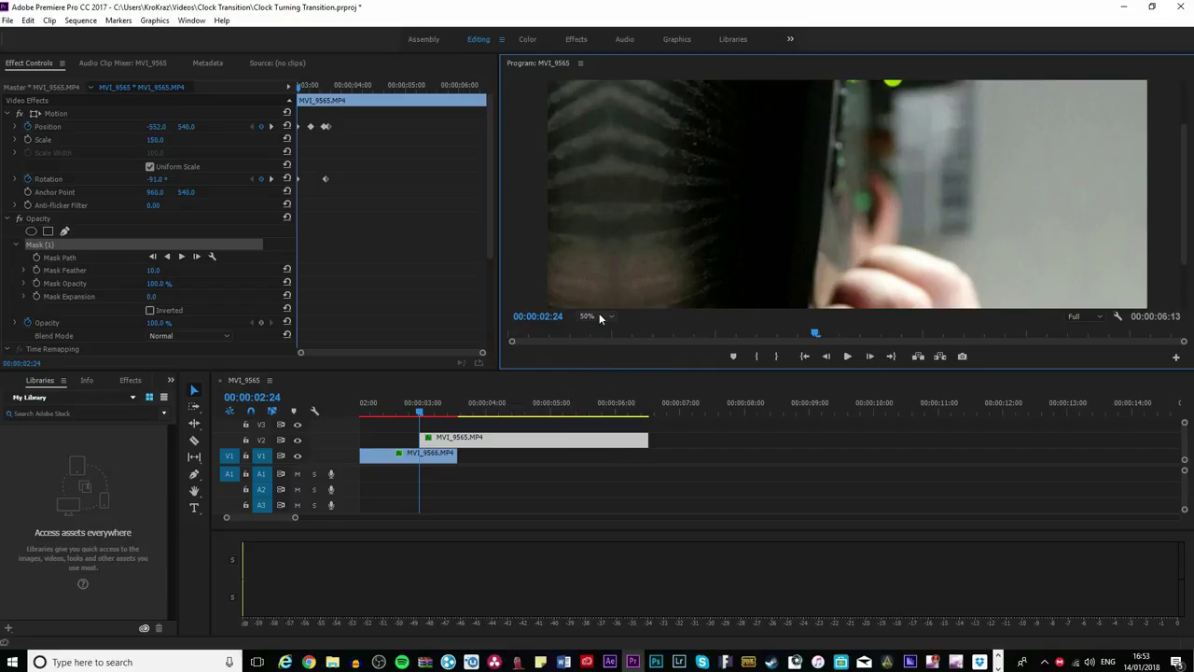
{"action": "left_click", "coordinate": [601, 317]}
{"action": "left_click", "coordinate": [607, 351]}
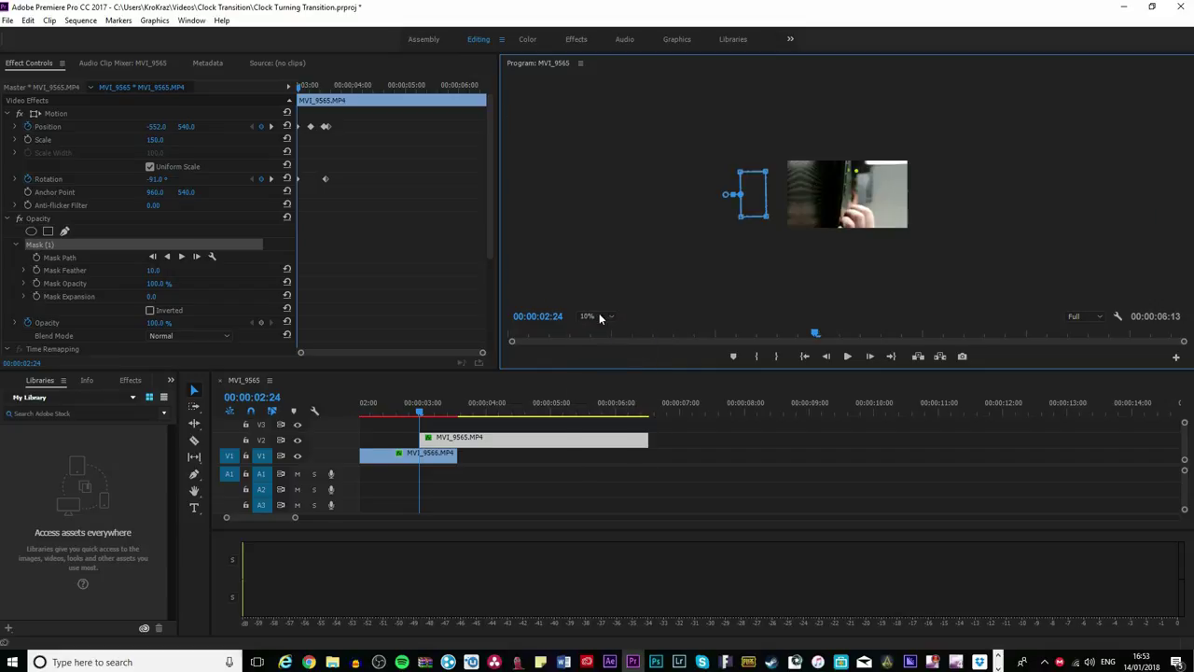
{"action": "left_click", "coordinate": [600, 316]}
{"action": "left_click", "coordinate": [608, 362]}
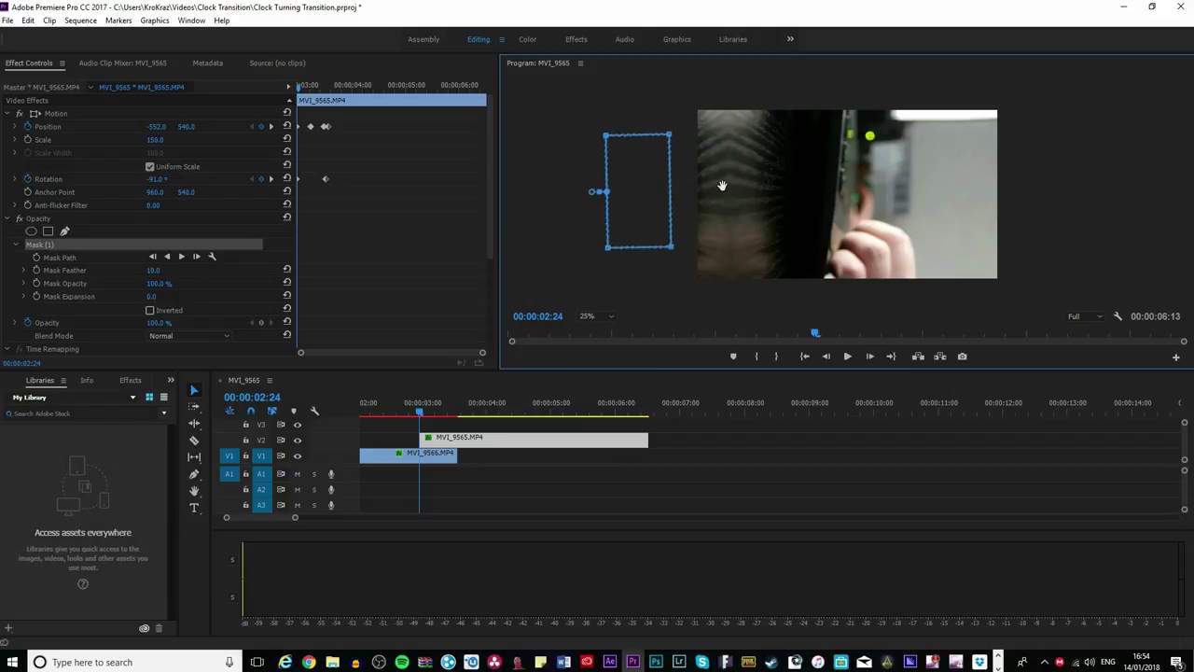
- Reshape the mask into a thin slanted strip along the left edge and feather it to 163
{"action": "left_click_drag", "start_coordinate": [646, 201], "coordinate": [747, 165]}
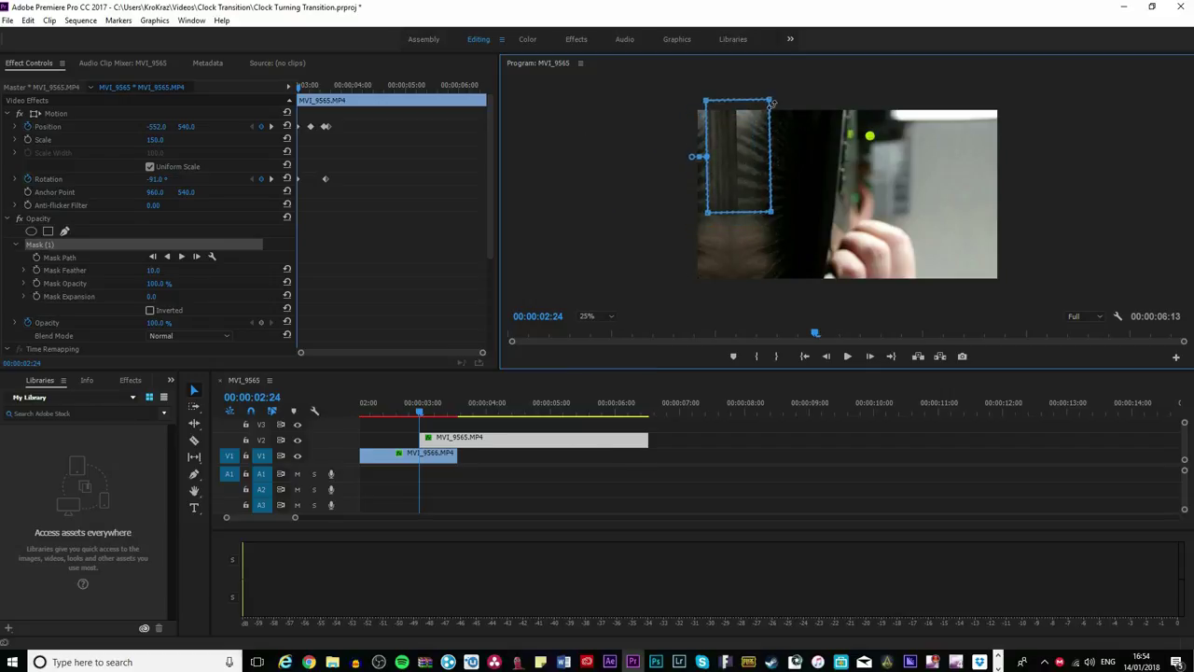
{"action": "left_click_drag", "start_coordinate": [771, 101], "coordinate": [743, 103]}
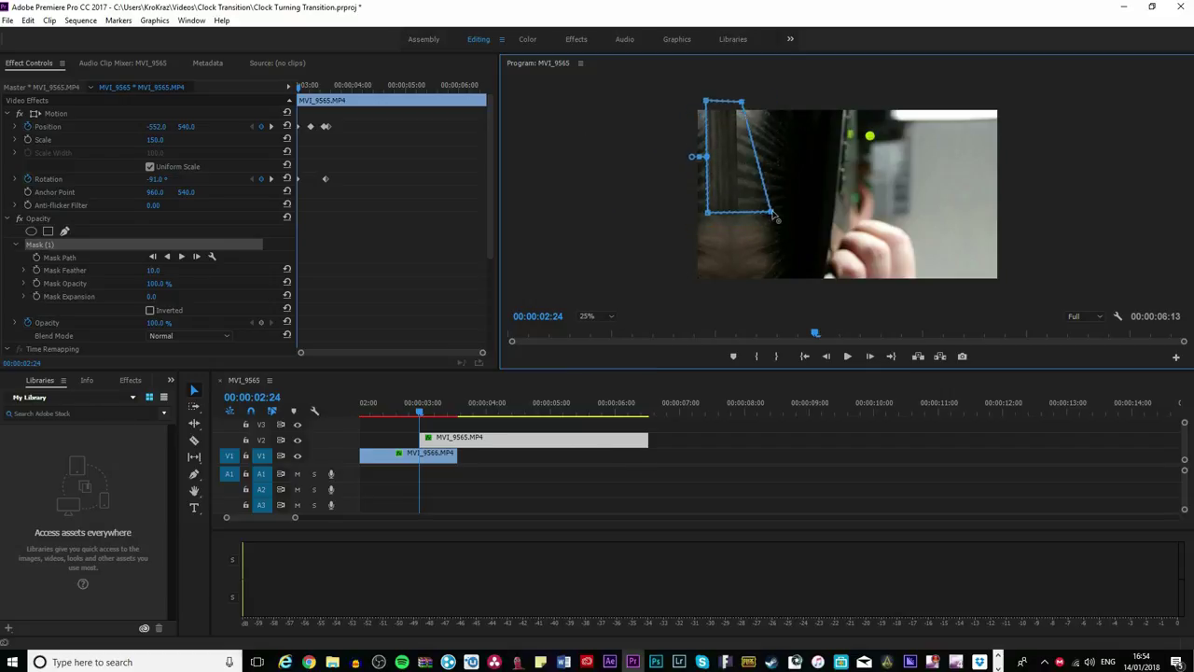
{"action": "left_click_drag", "start_coordinate": [773, 215], "coordinate": [746, 293]}
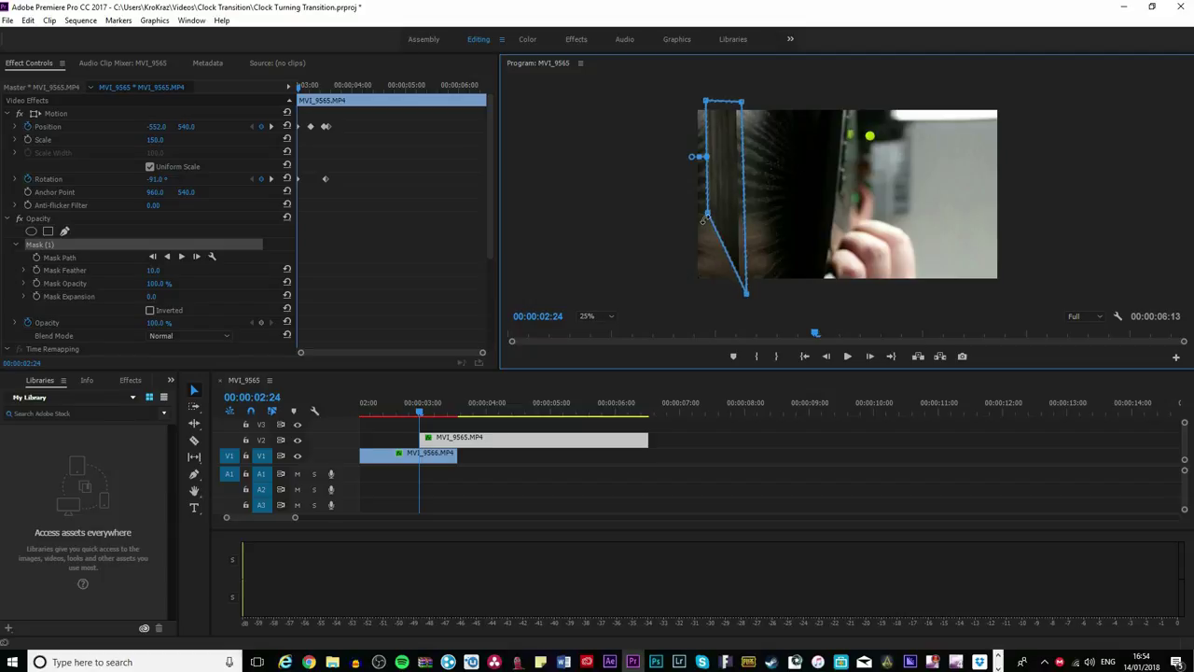
{"action": "left_click_drag", "start_coordinate": [703, 219], "coordinate": [729, 288]}
{"action": "left_click_drag", "start_coordinate": [706, 105], "coordinate": [720, 102]}
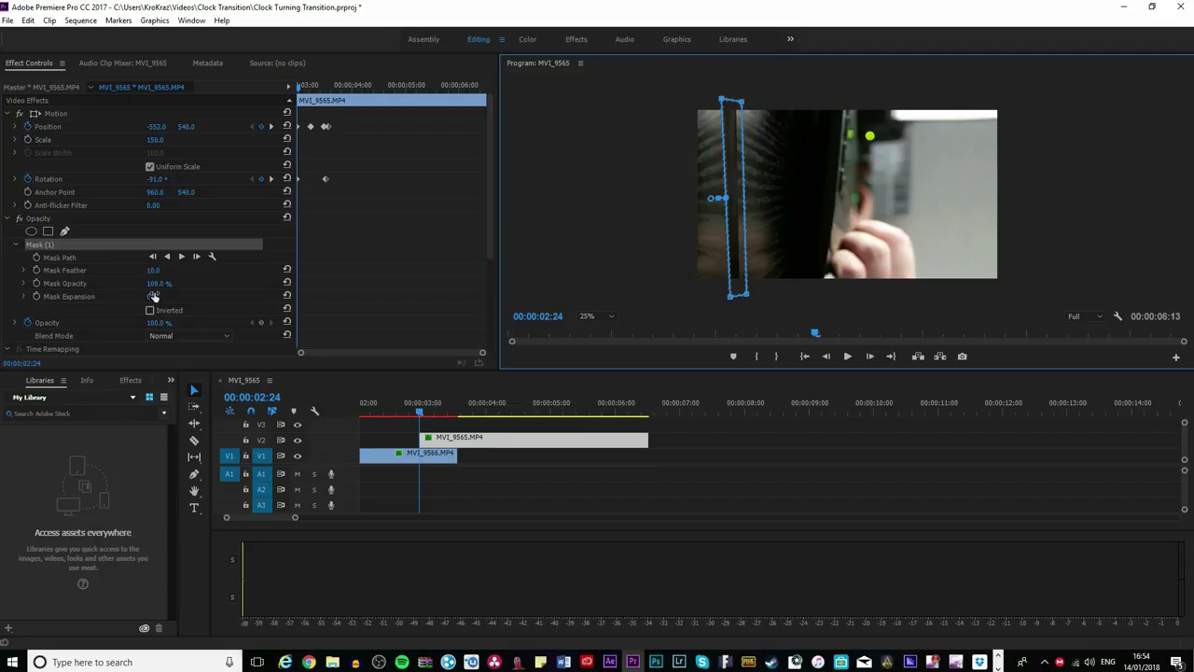
{"action": "left_click_drag", "start_coordinate": [154, 270], "coordinate": [296, 253]}
- Set Mask (1) on MVI_9565 to Inverted with its Mask Feather at 67.0
{"action": "left_click_drag", "start_coordinate": [369, 254], "coordinate": [454, 255]}
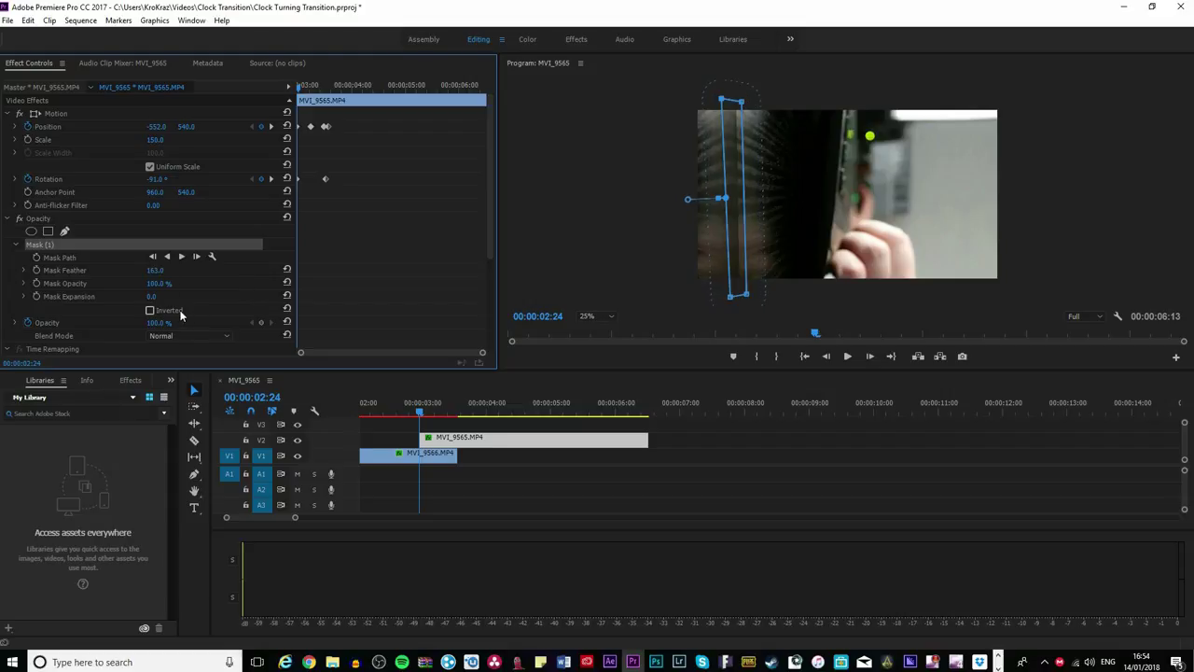
{"action": "left_click", "coordinate": [150, 310]}
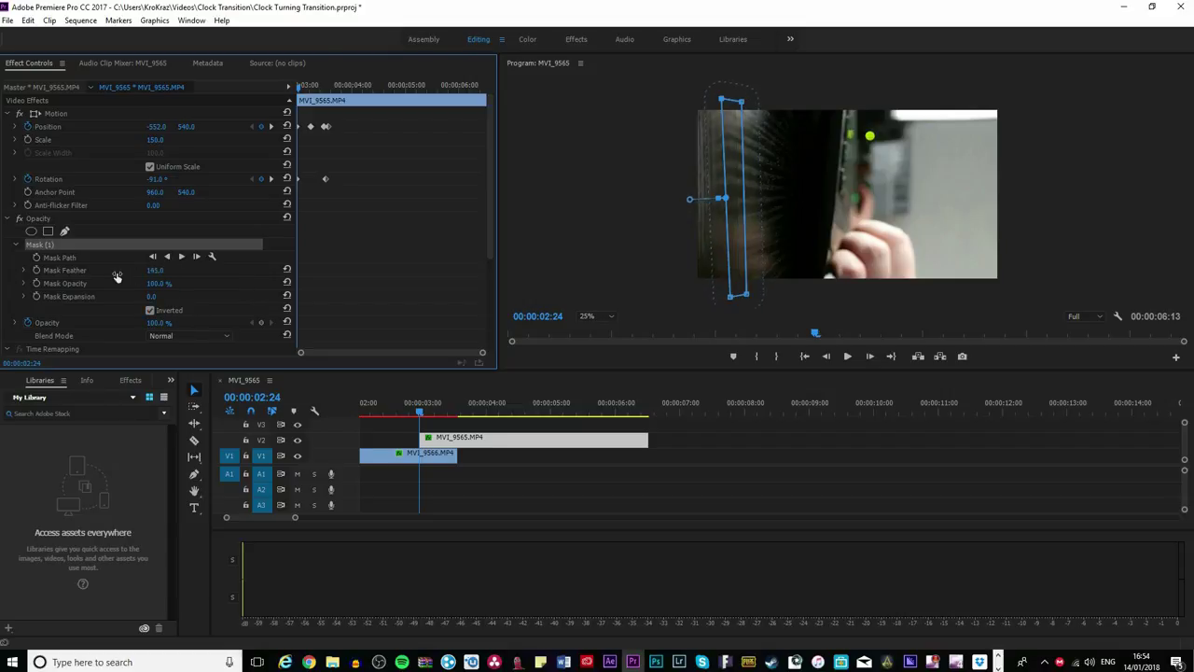
{"action": "left_click_drag", "start_coordinate": [117, 277], "coordinate": [63, 285]}
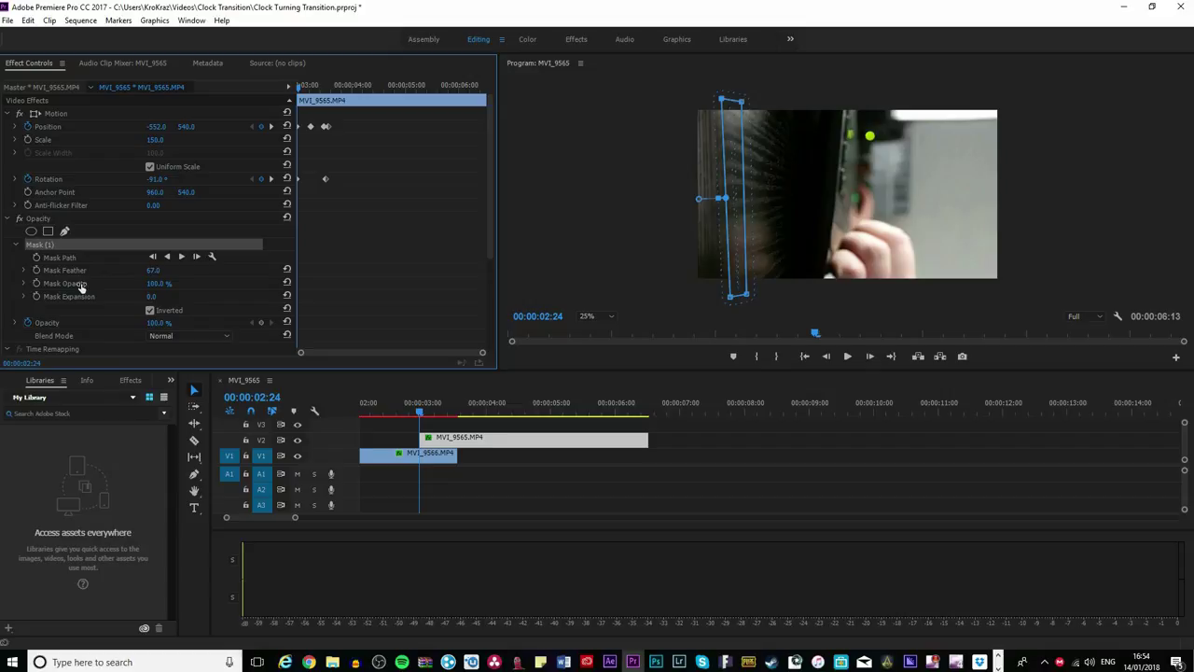